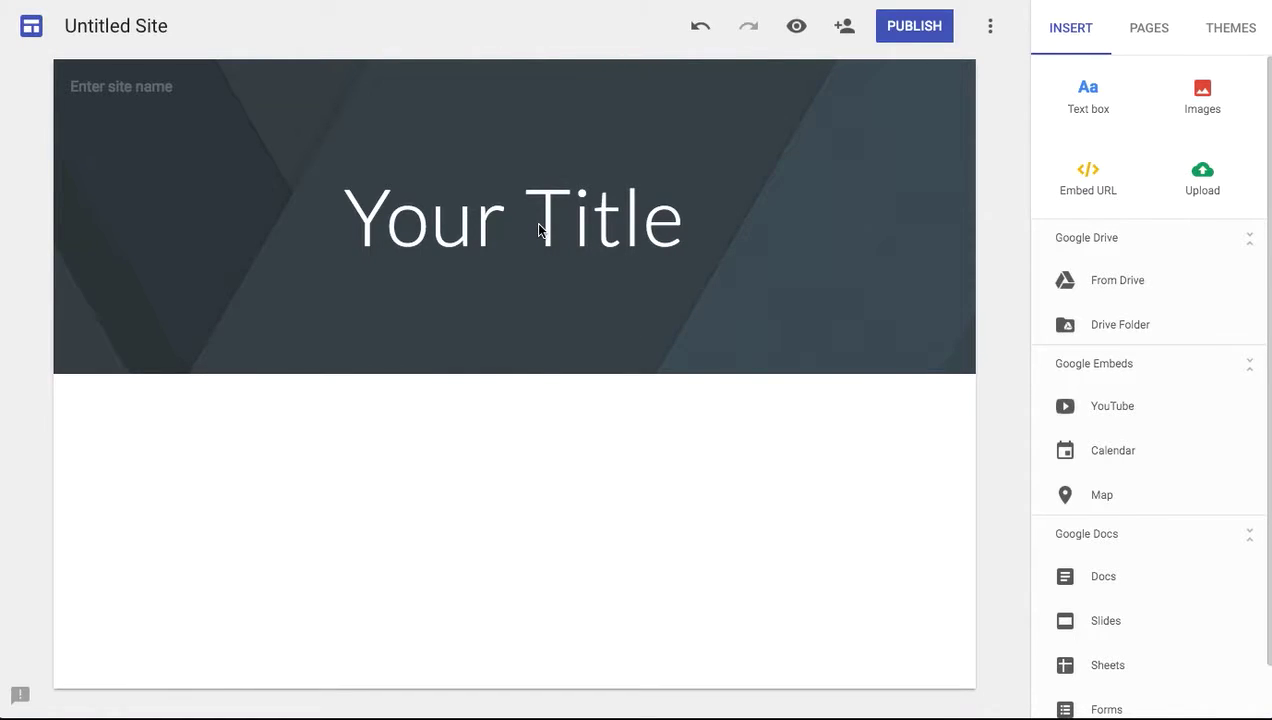
Replace the 'Your Title' header text with 'Practice Site'.
left_click(500, 229)
triple_click(459, 229)
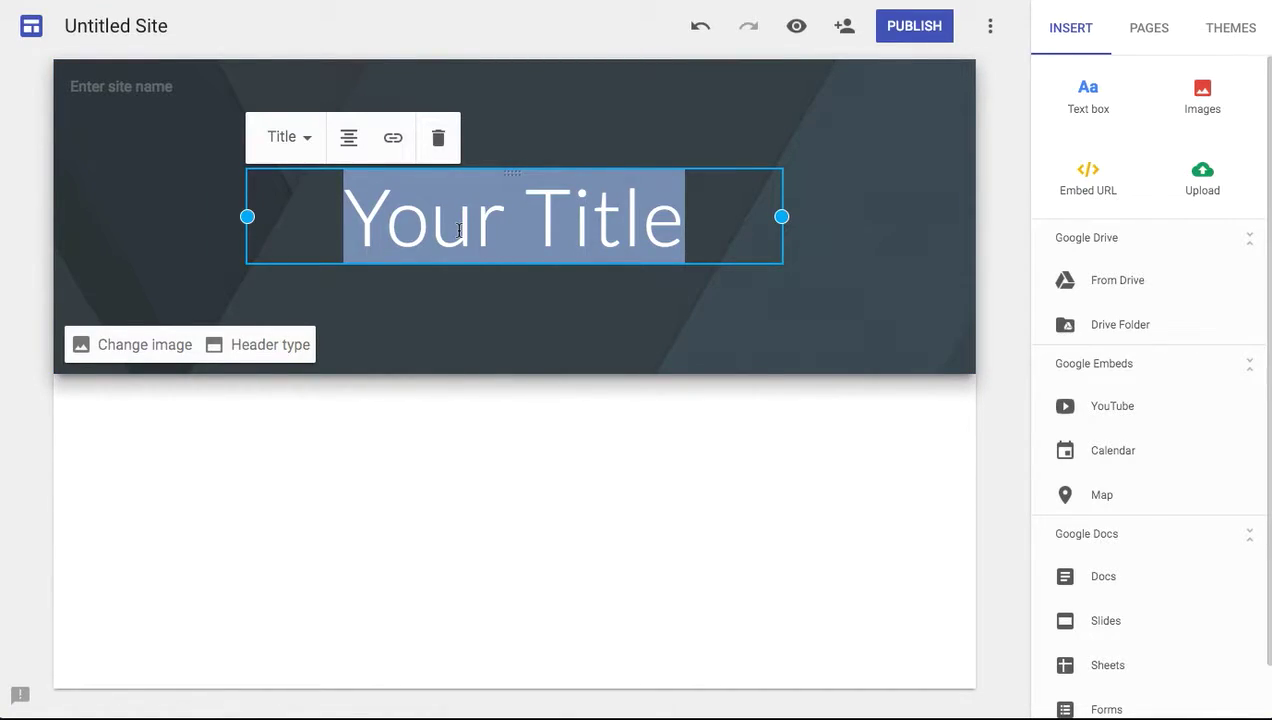
type("Practice Site")
key("Return")
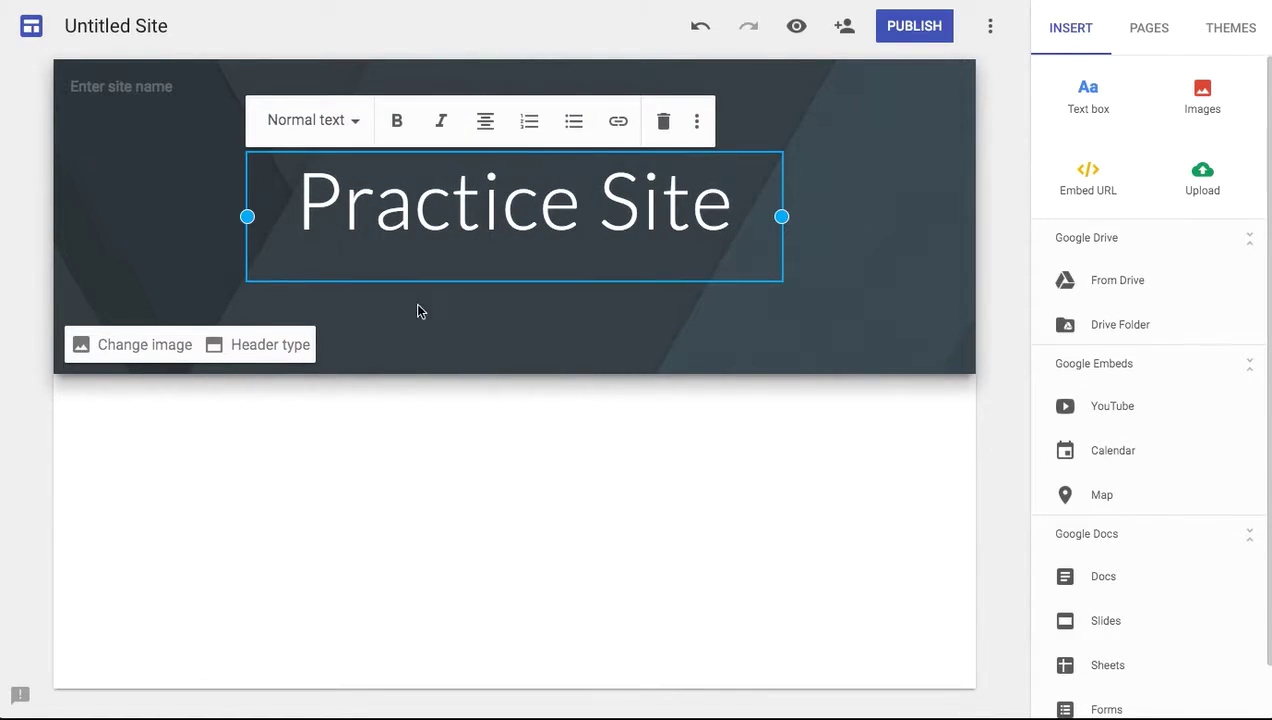
key("BackSpace")
left_click(588, 305)
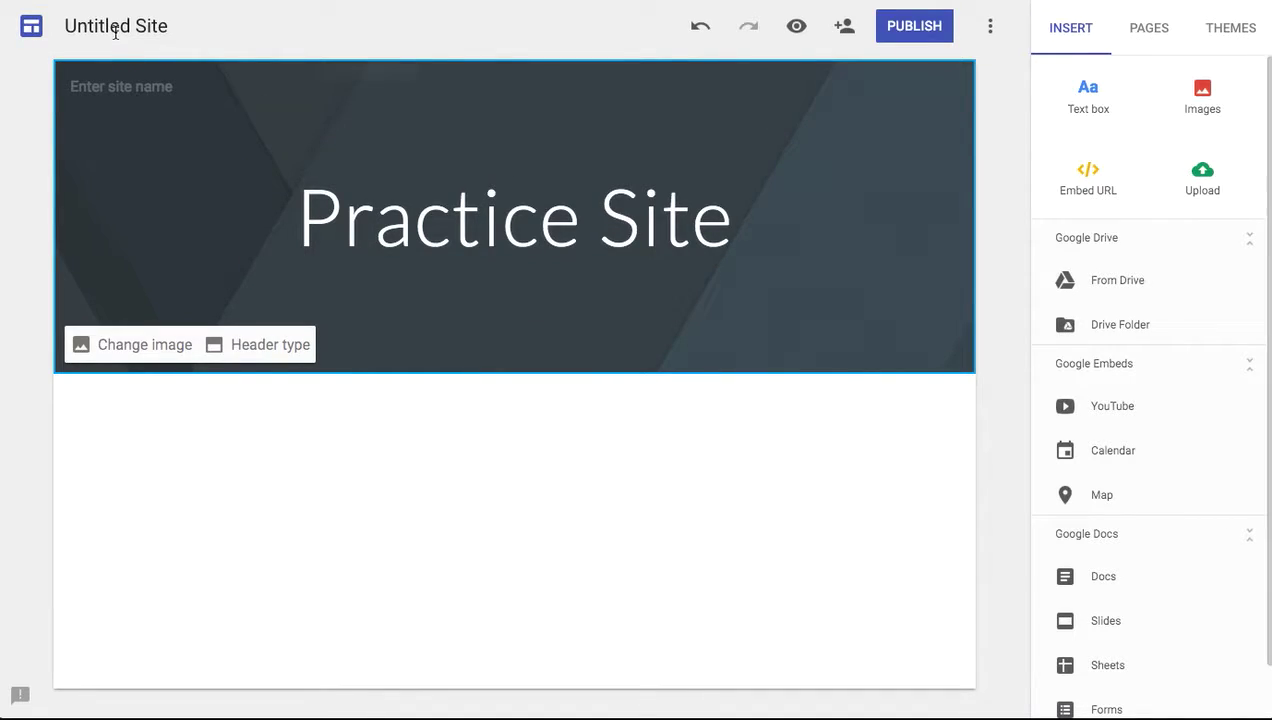
Name the site 'Getting Techy Practice Site'.
left_click(104, 90)
type("Getting Techy Pra")
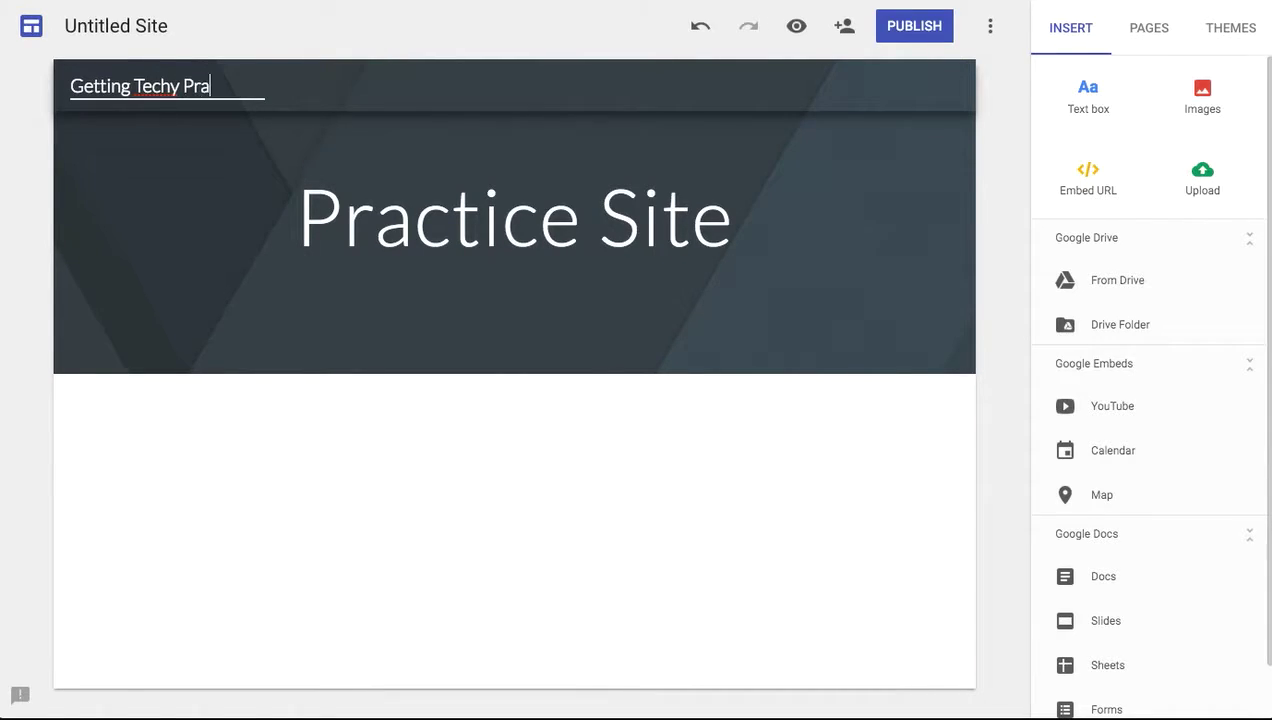
type("ctice Site")
key("Return")
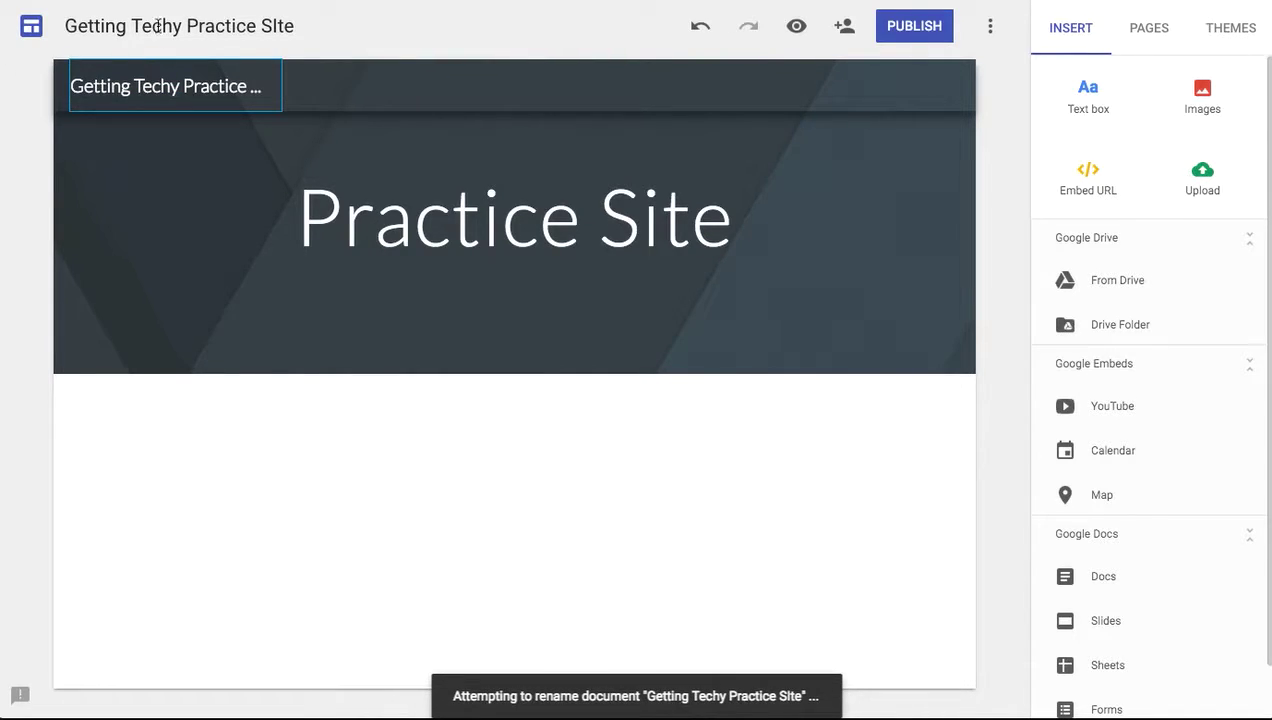
mouse_move(514, 216)
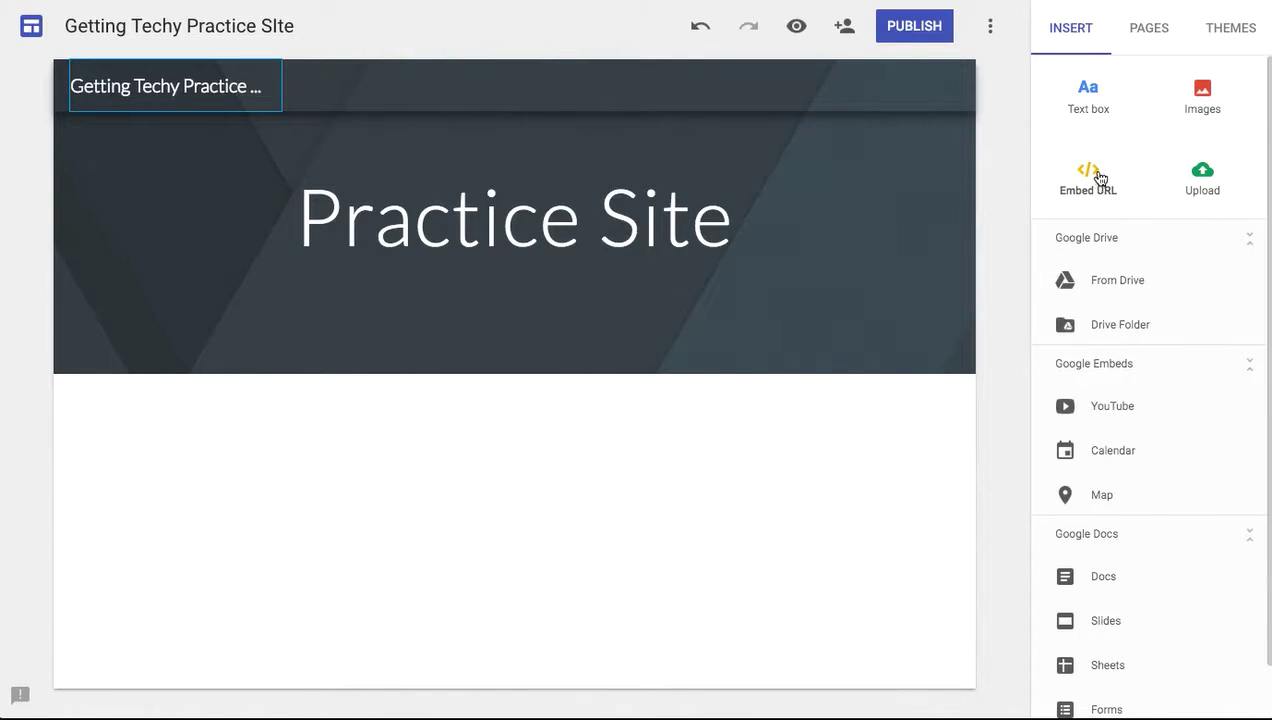
Insert a text box reading 'This is a text box.' below the header and centre its text.
left_click(1087, 105)
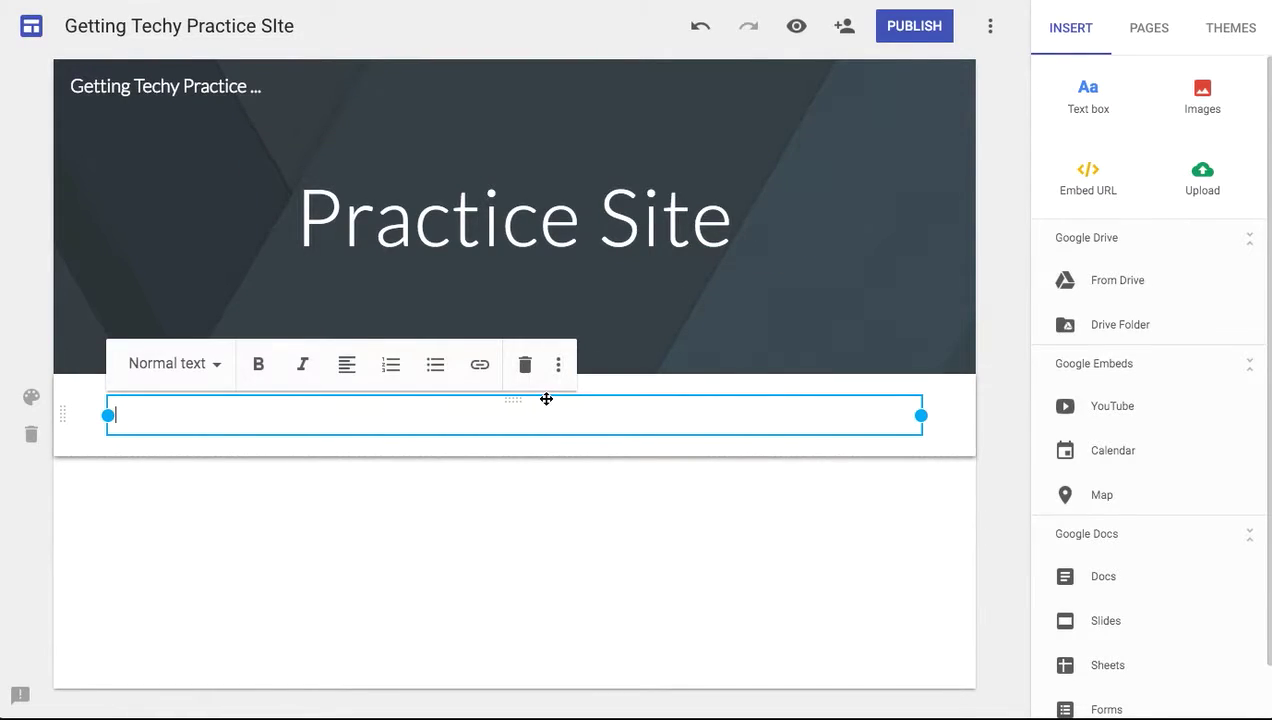
type("This is a text box.")
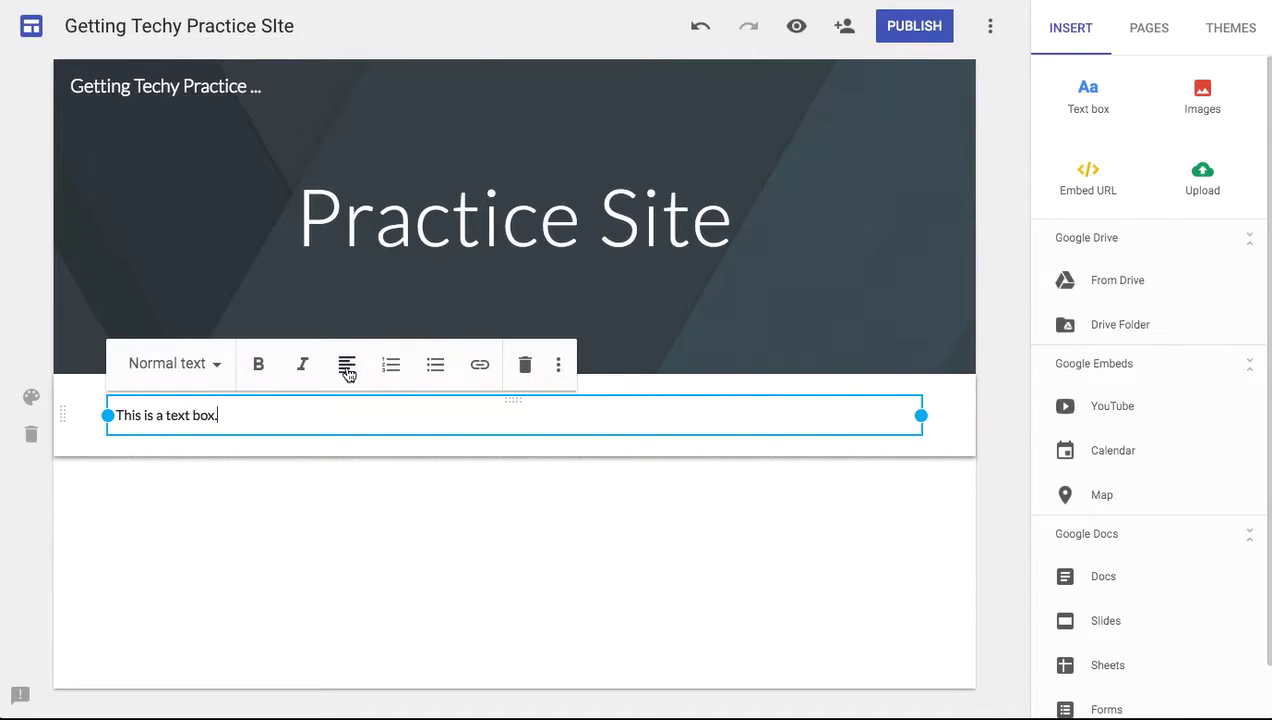
left_click(347, 366)
left_click(350, 415)
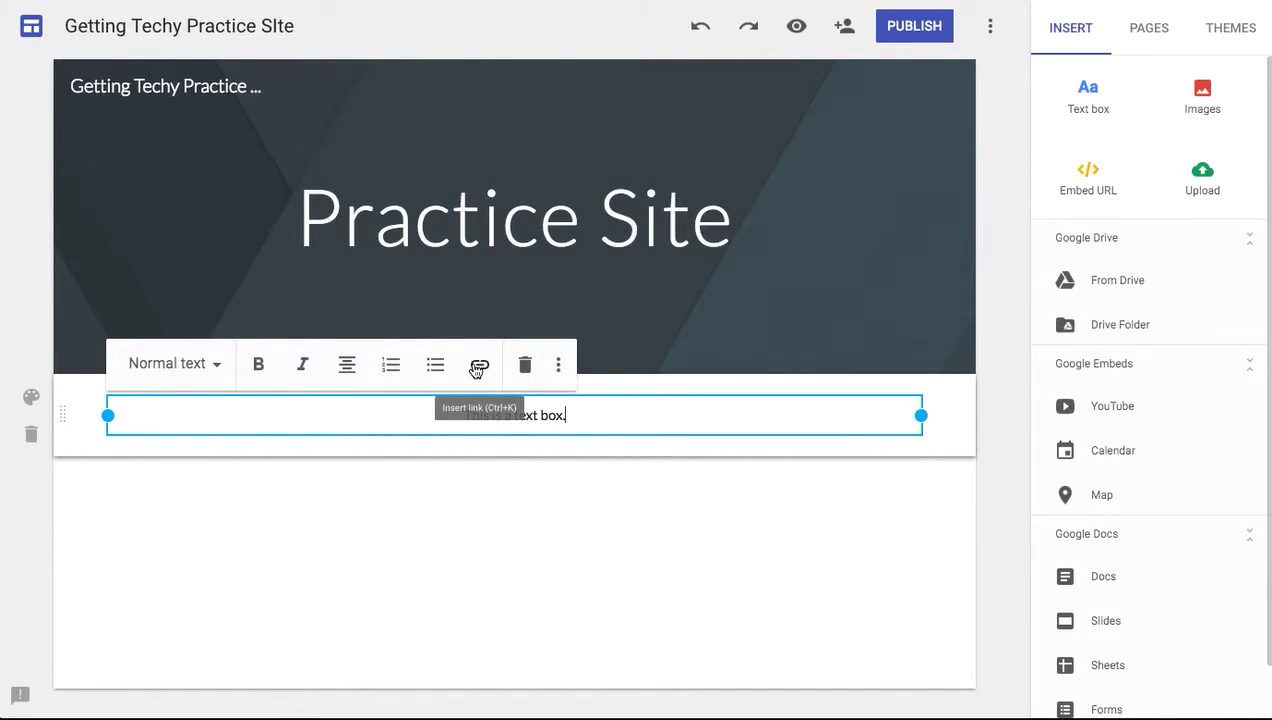
left_click(560, 366)
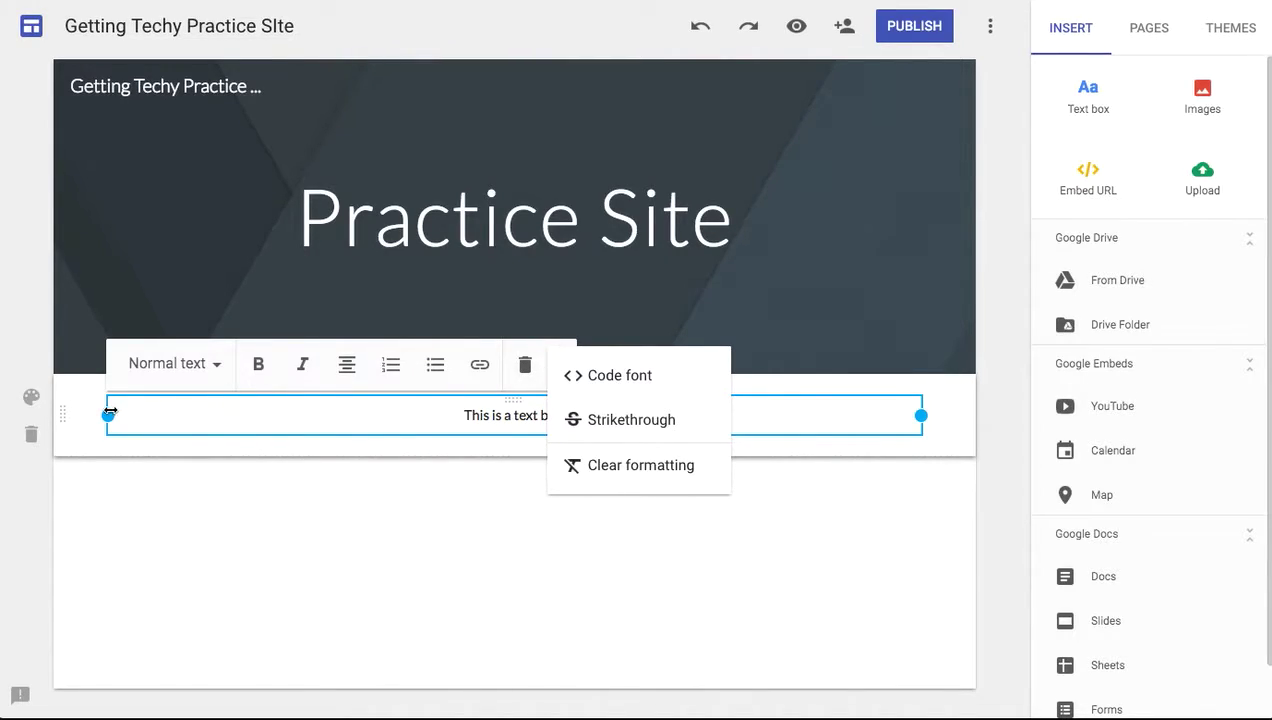
left_click(32, 400)
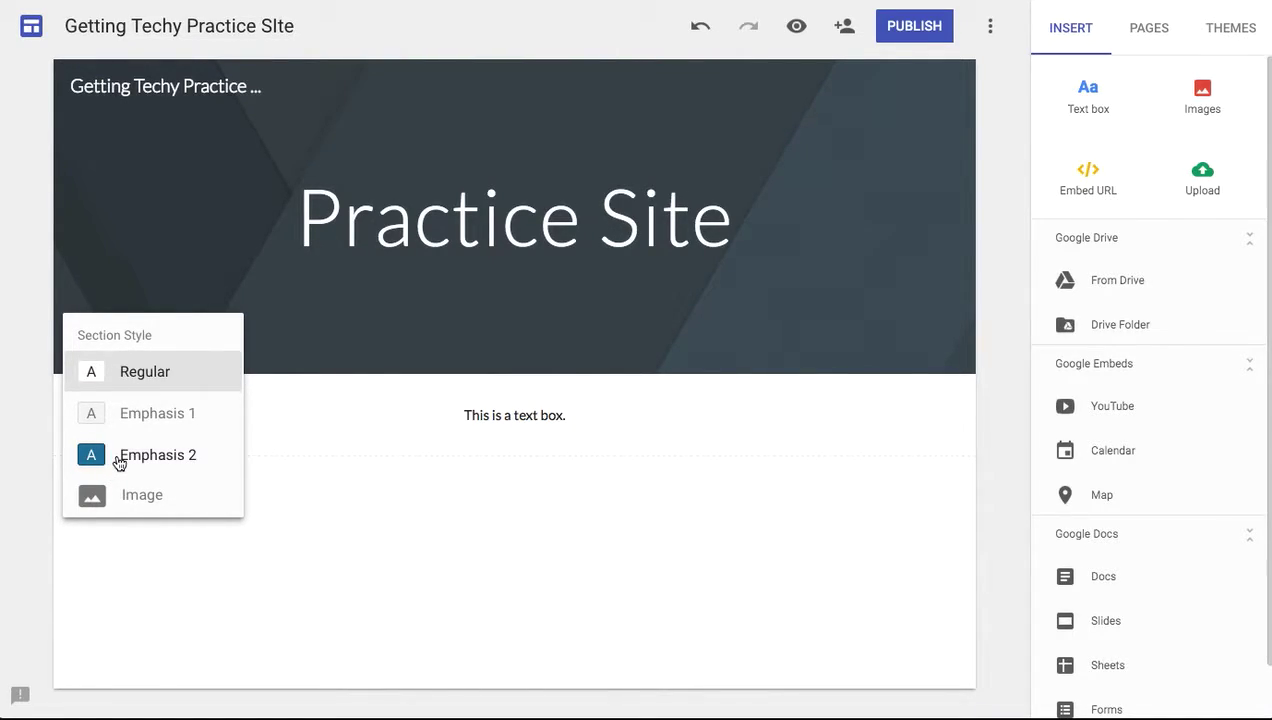
Apply the blue Emphasis 2 style to the text box section.
left_click(117, 462)
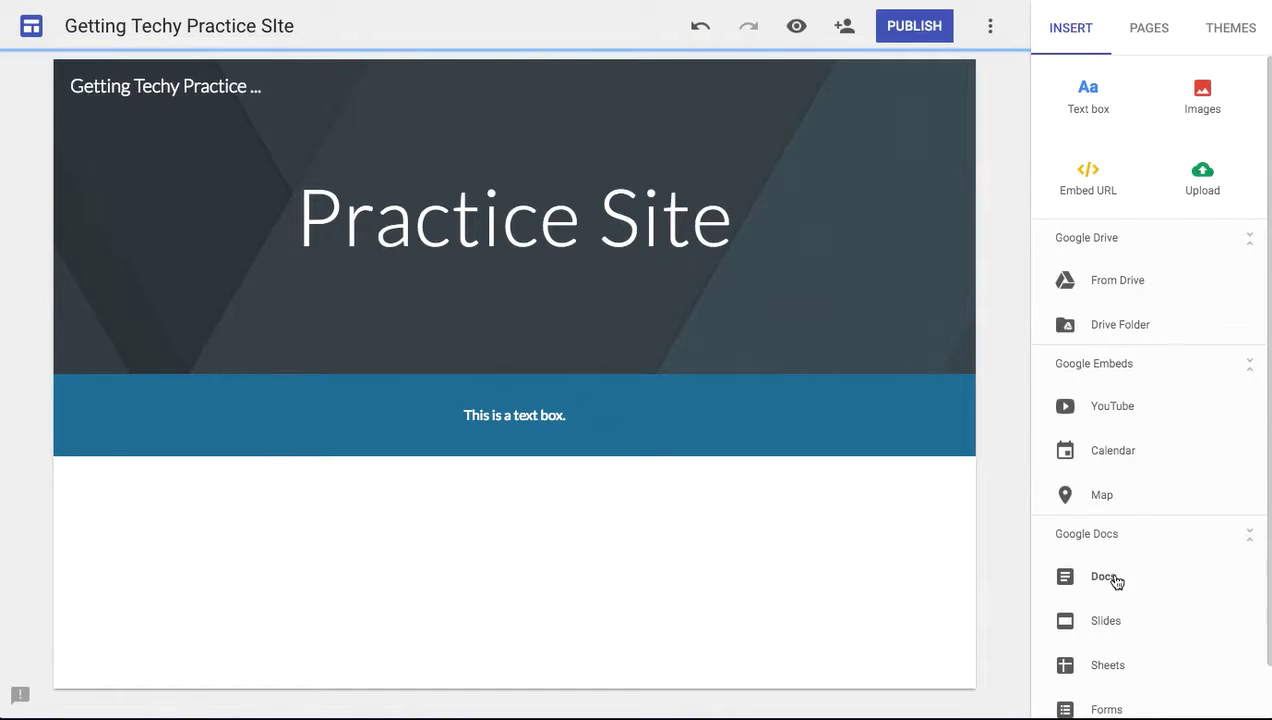
scroll(1116, 582, "down", 1)
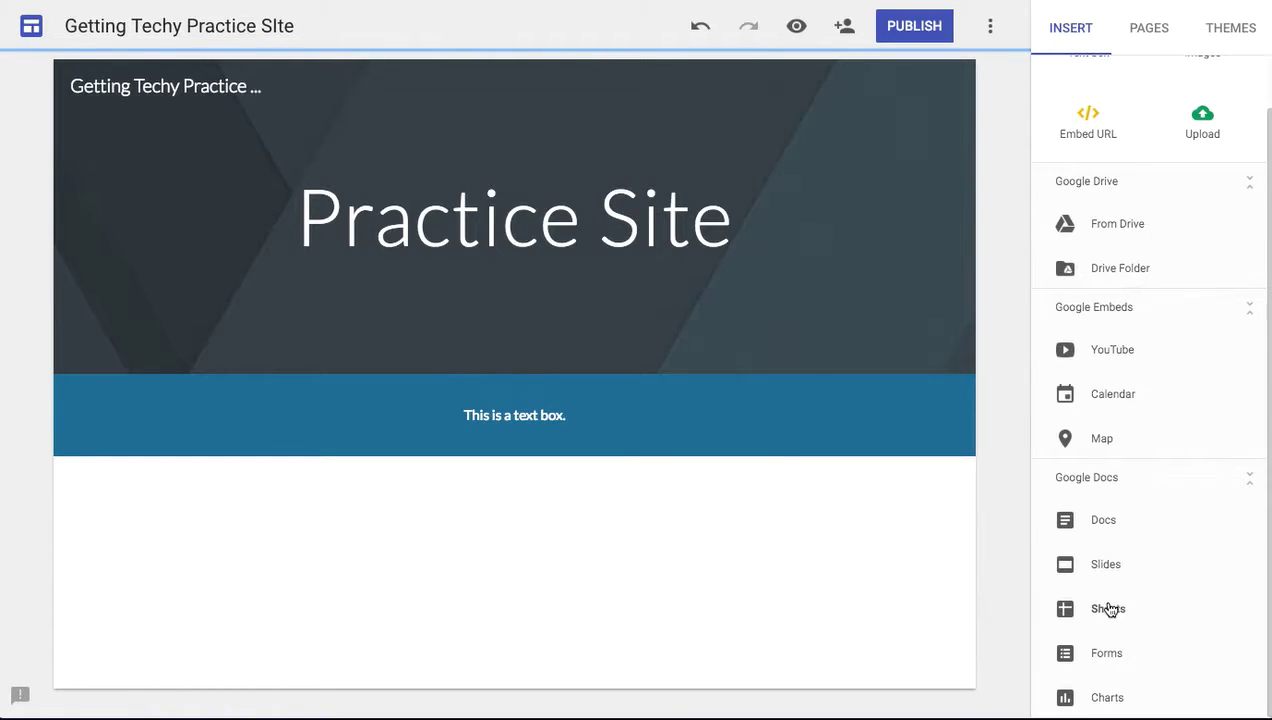
Embed the 'Copy of Snug' Google Slides deck below the blue text section.
left_click(1107, 566)
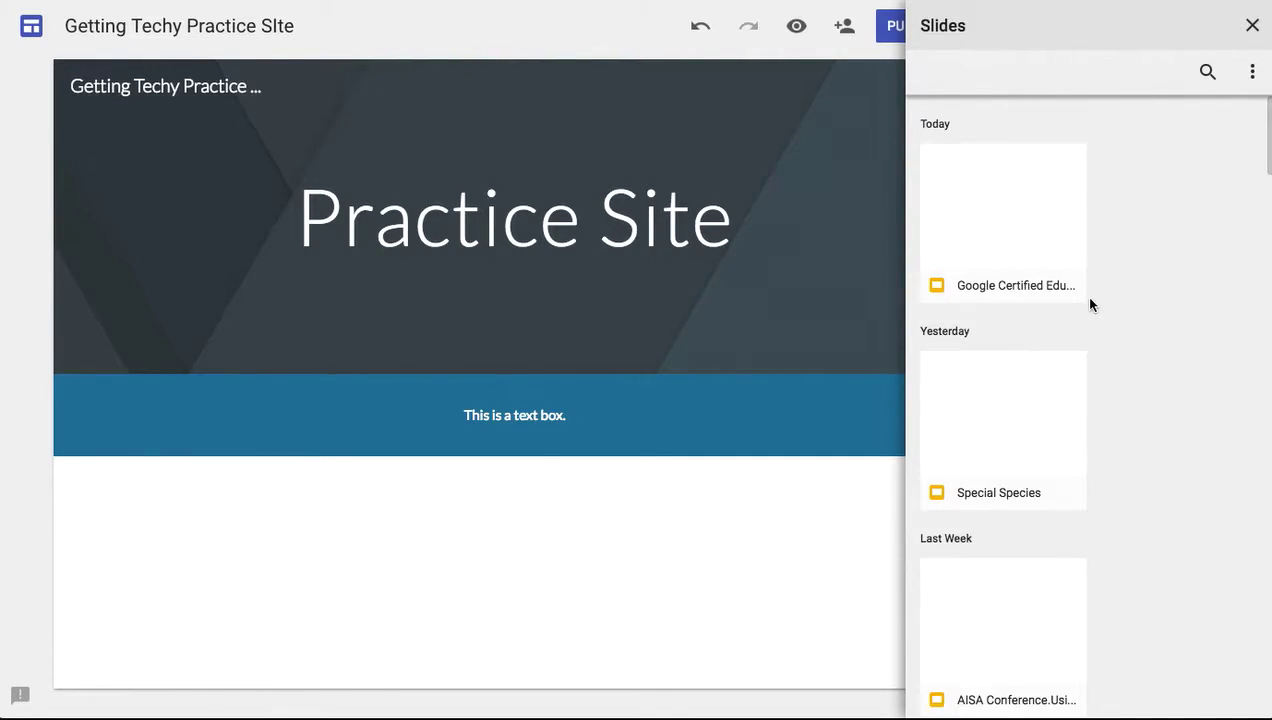
scroll(1020, 440, "down", 3)
scroll(1020, 446, "down", 3)
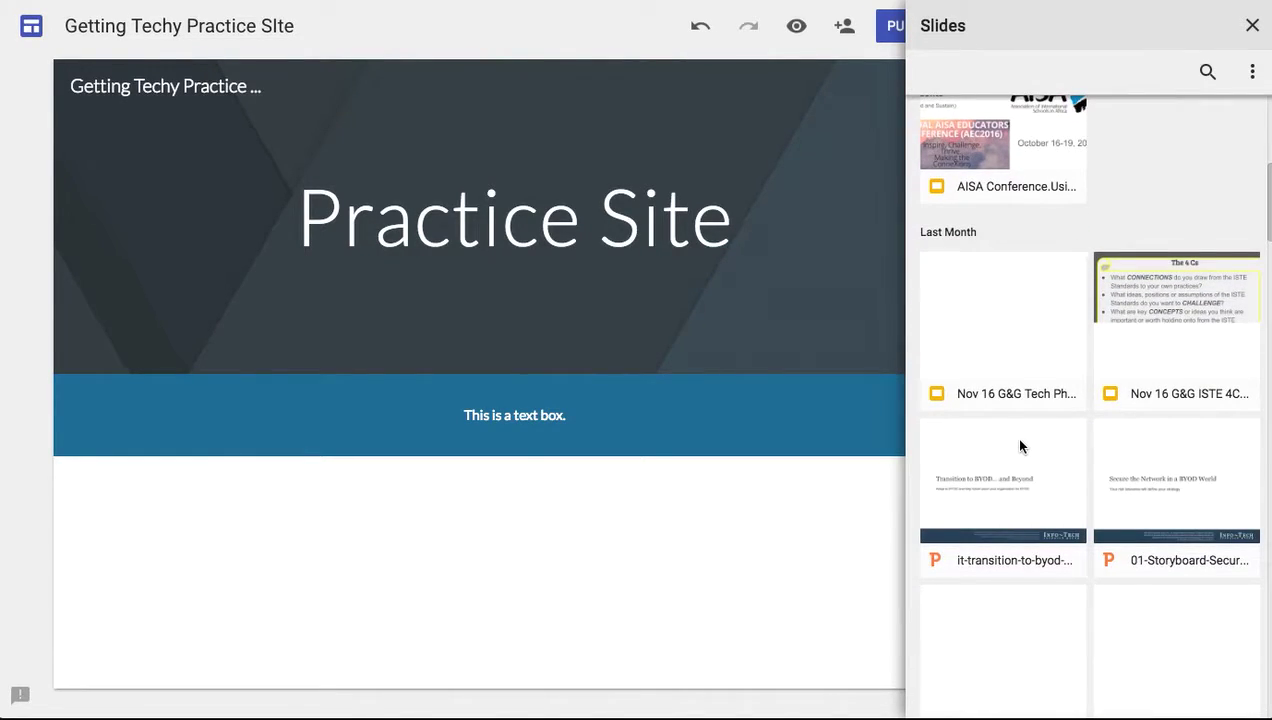
scroll(1020, 446, "down", 1)
scroll(1020, 446, "down", 3)
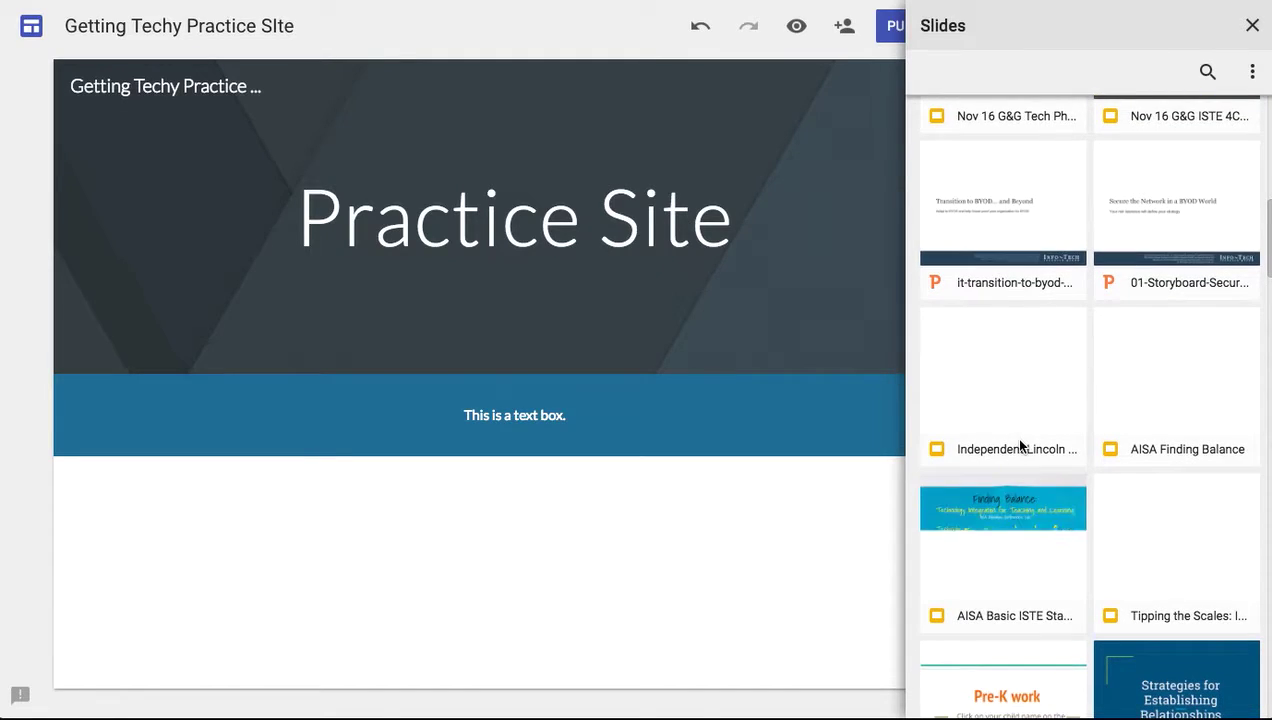
scroll(1020, 446, "down", 3)
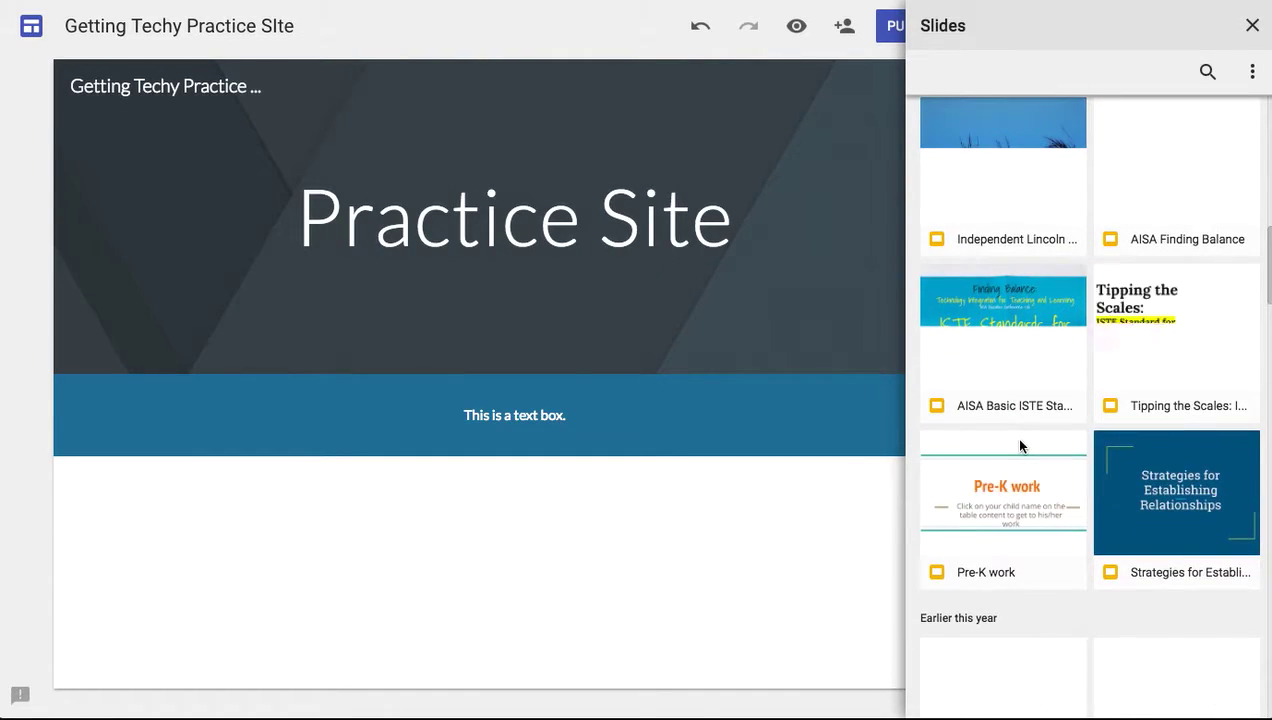
scroll(1020, 446, "down", 2)
scroll(1020, 446, "down", 1)
scroll(1020, 446, "down", 3)
scroll(1020, 446, "down", 3)
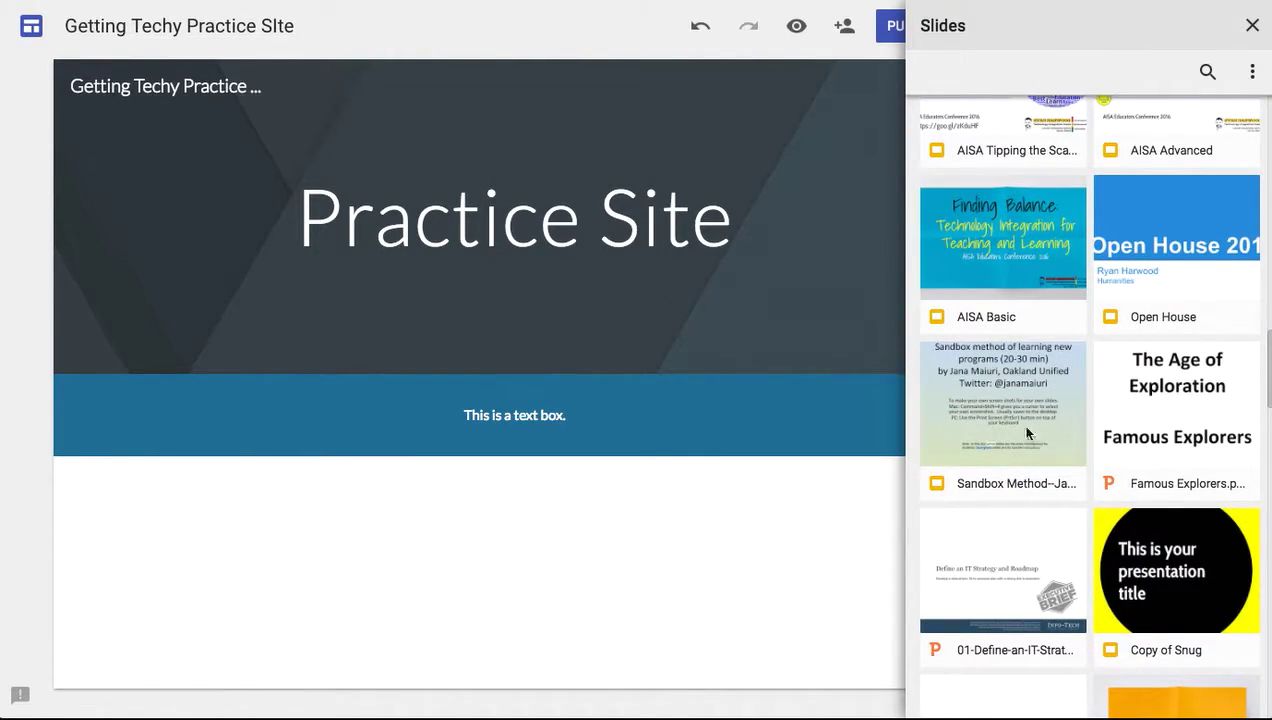
left_click(1136, 572)
left_click(1137, 572)
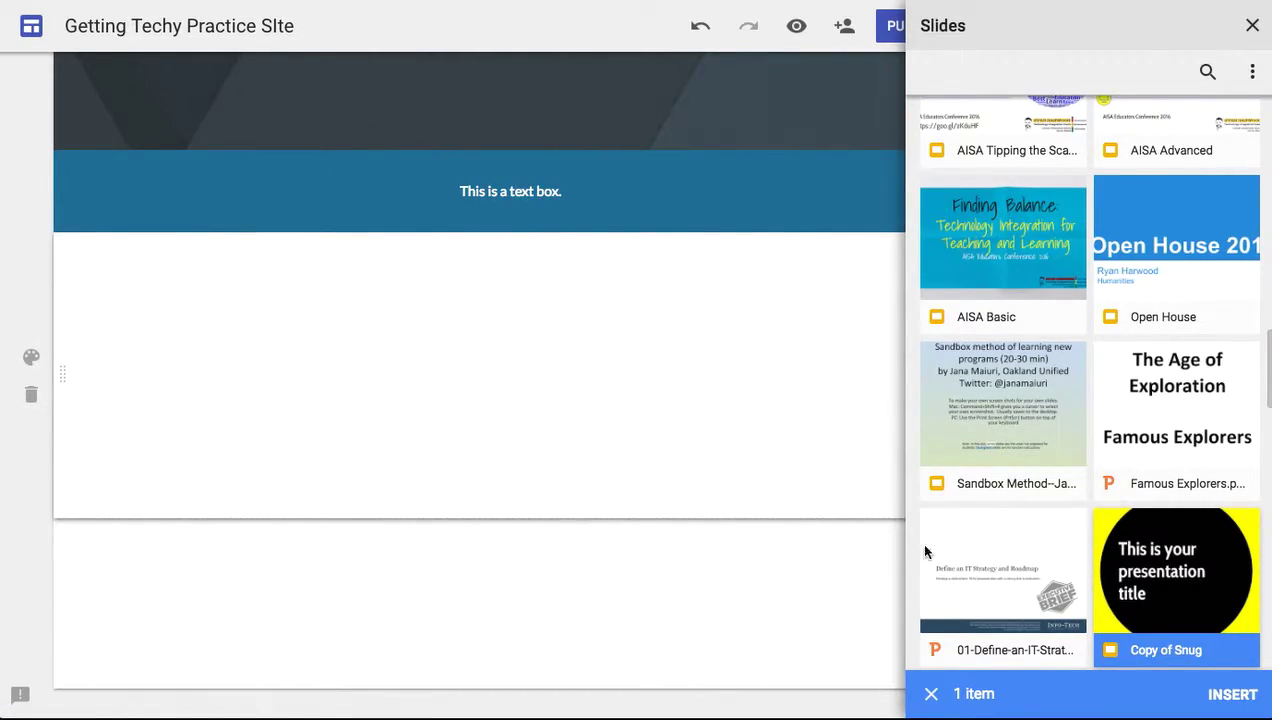
left_click(1240, 695)
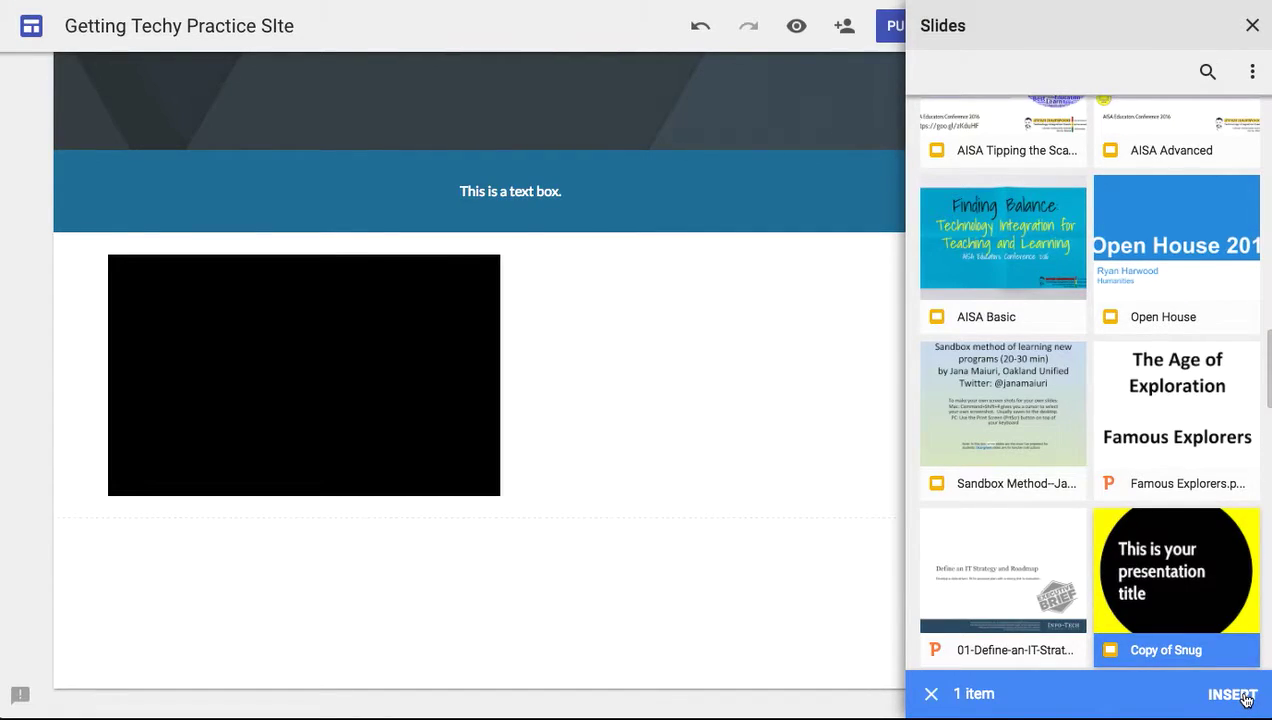
left_click(928, 698)
Resize the embedded 'Copy of Snug' deck to span most of the page width.
left_click(1253, 26)
left_click(440, 351)
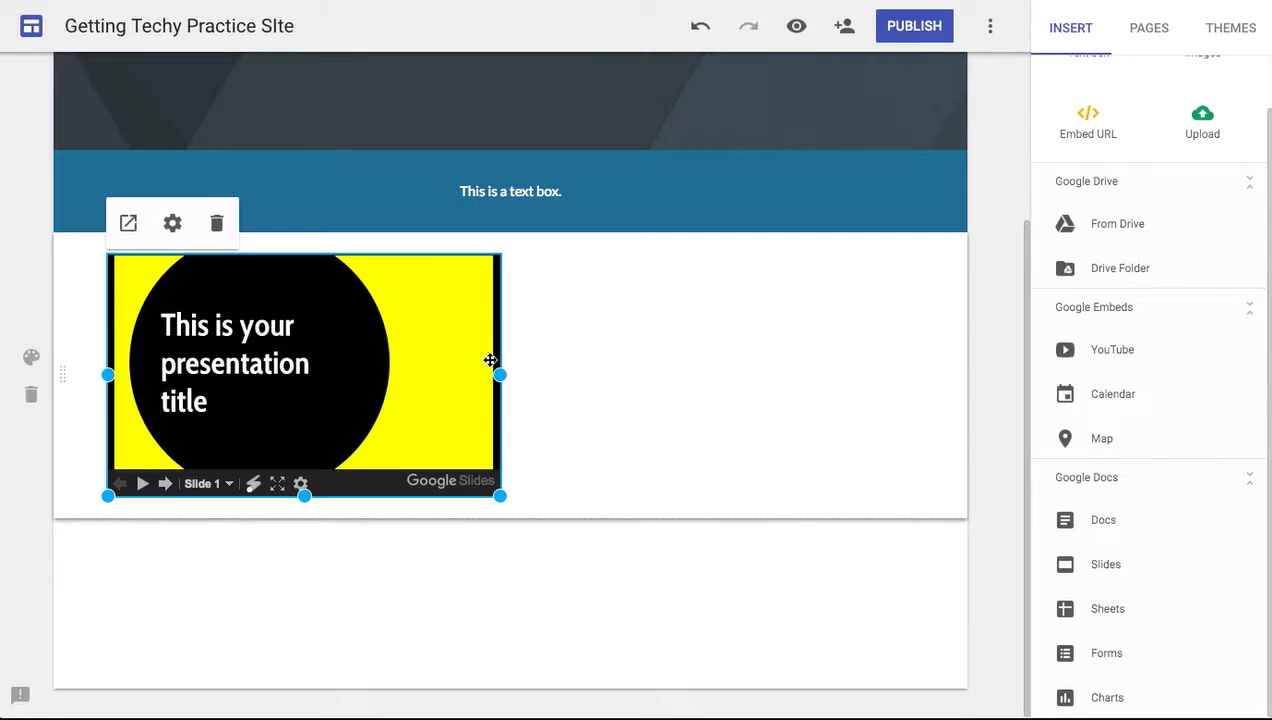
mouse_move(500, 495)
left_mouse_down()
mouse_move(845, 583)
mouse_move(931, 652)
left_mouse_up()
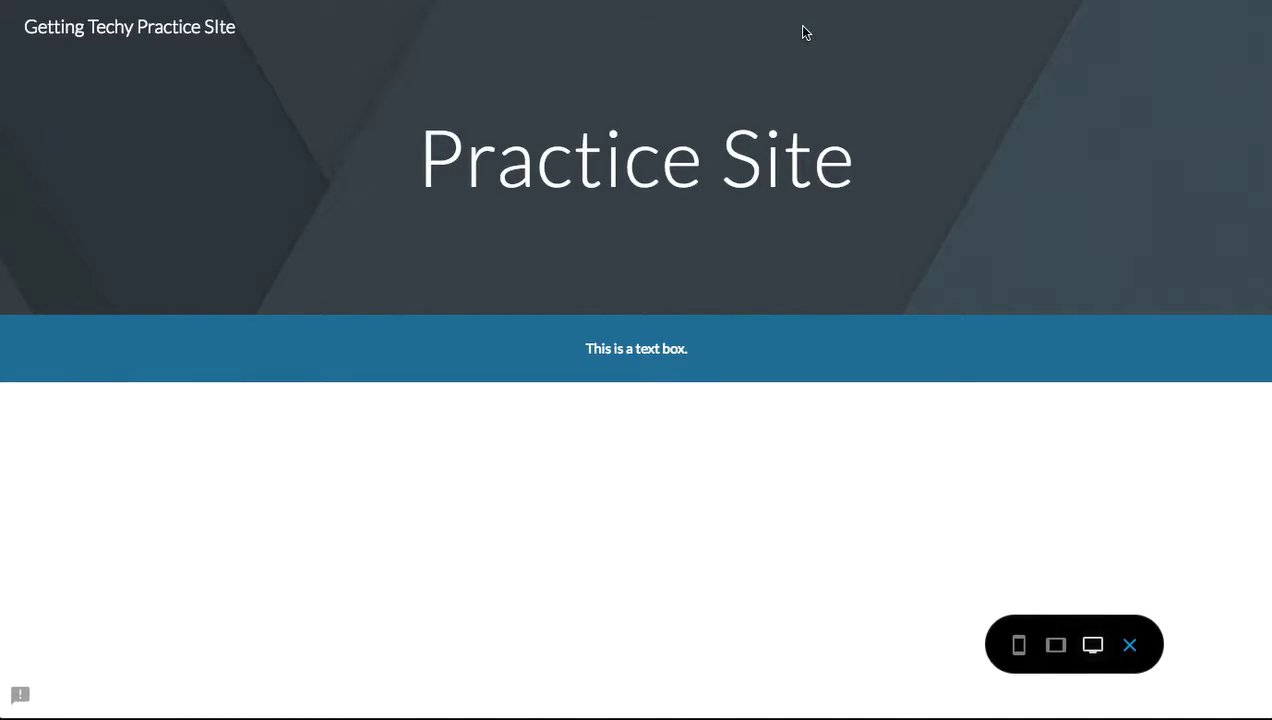
scroll(842, 245, "down", 1)
scroll(842, 250, "down", 1)
scroll(842, 250, "down", 1)
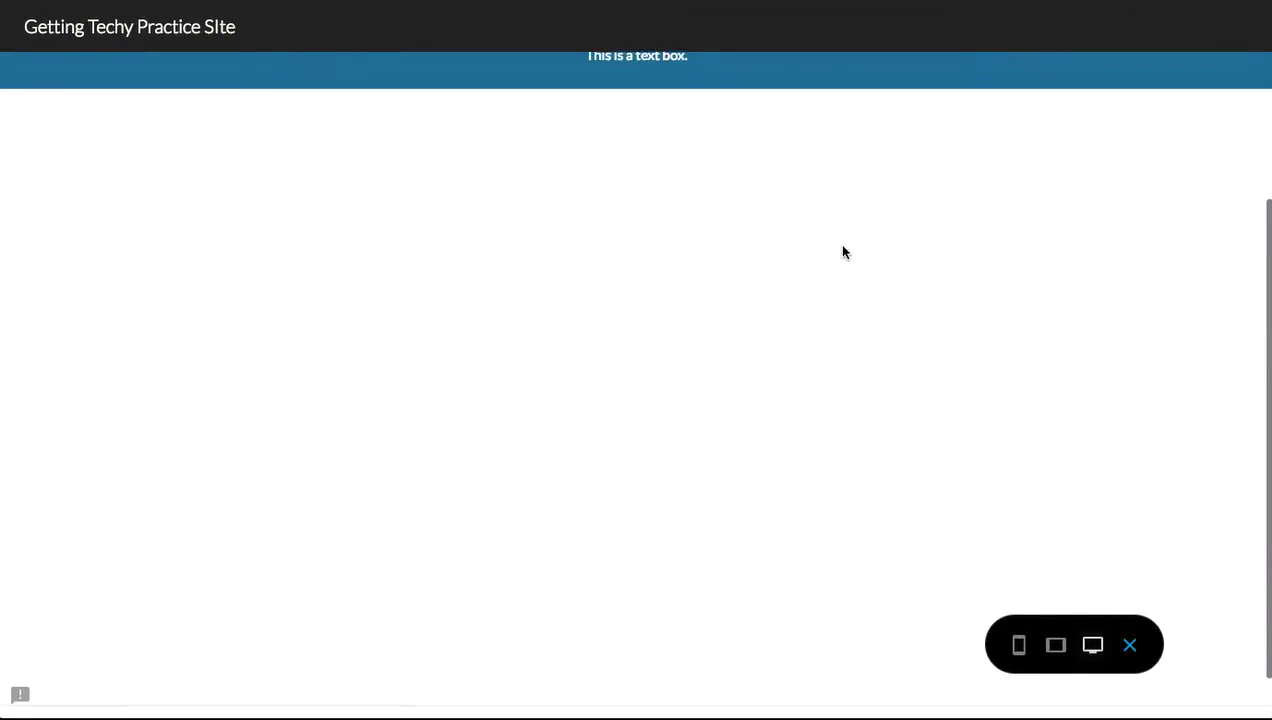
scroll(842, 250, "up", 2)
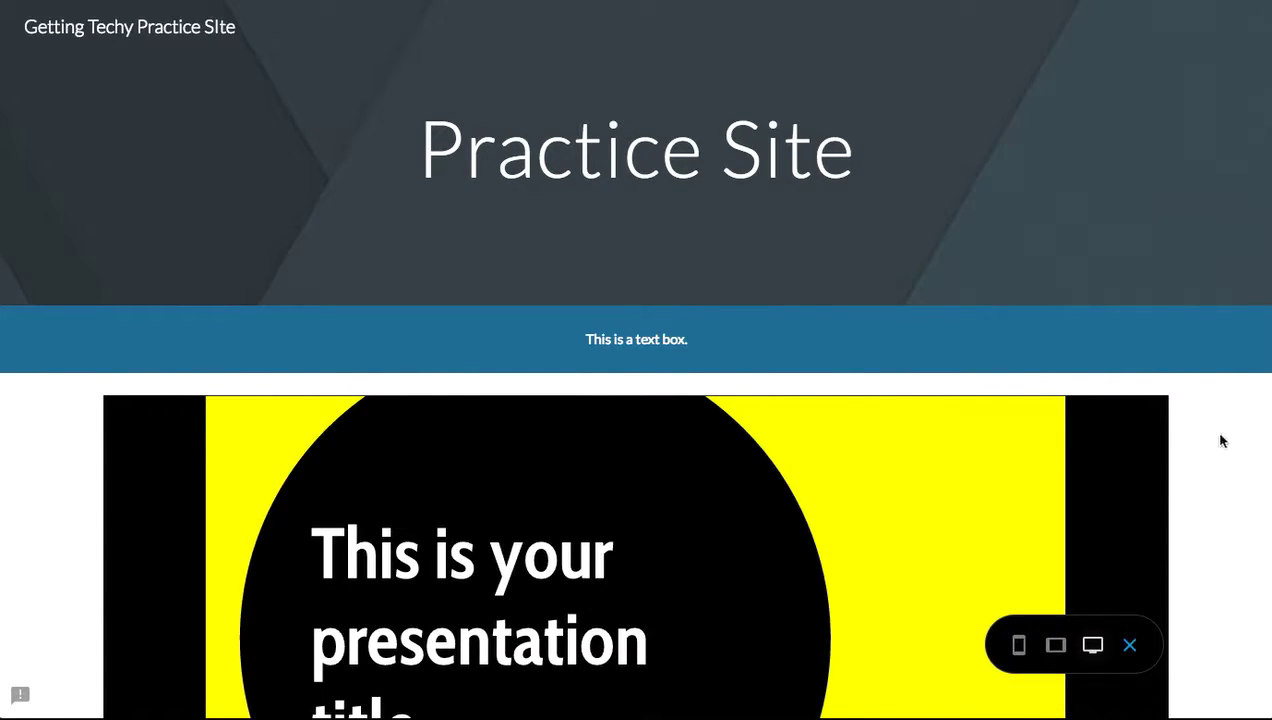
scroll(1219, 519, "down", 3)
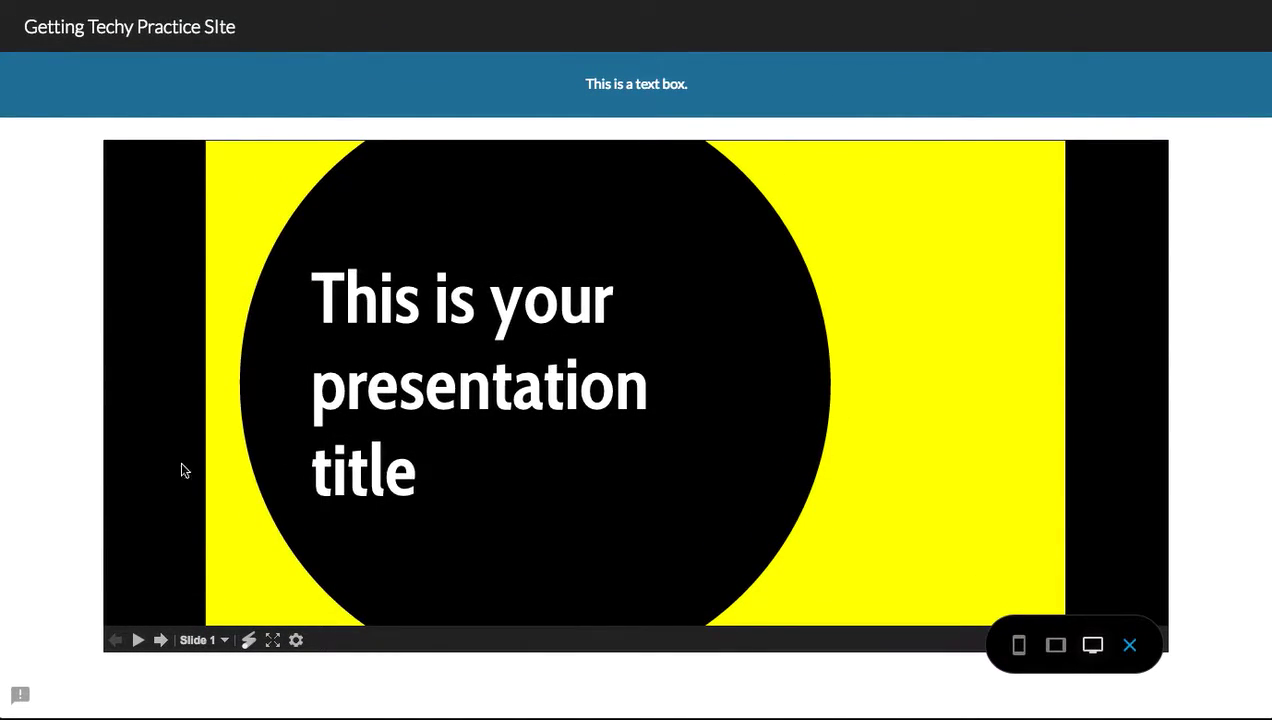
left_click(160, 640)
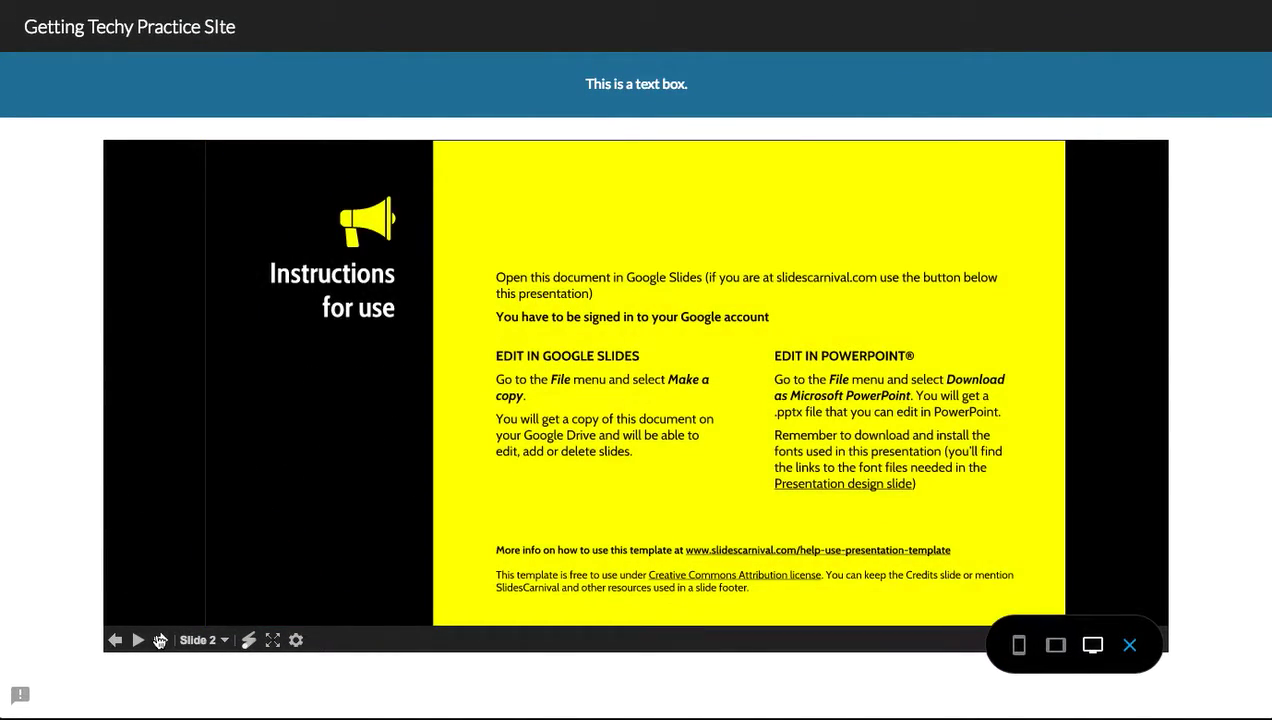
left_click(116, 640)
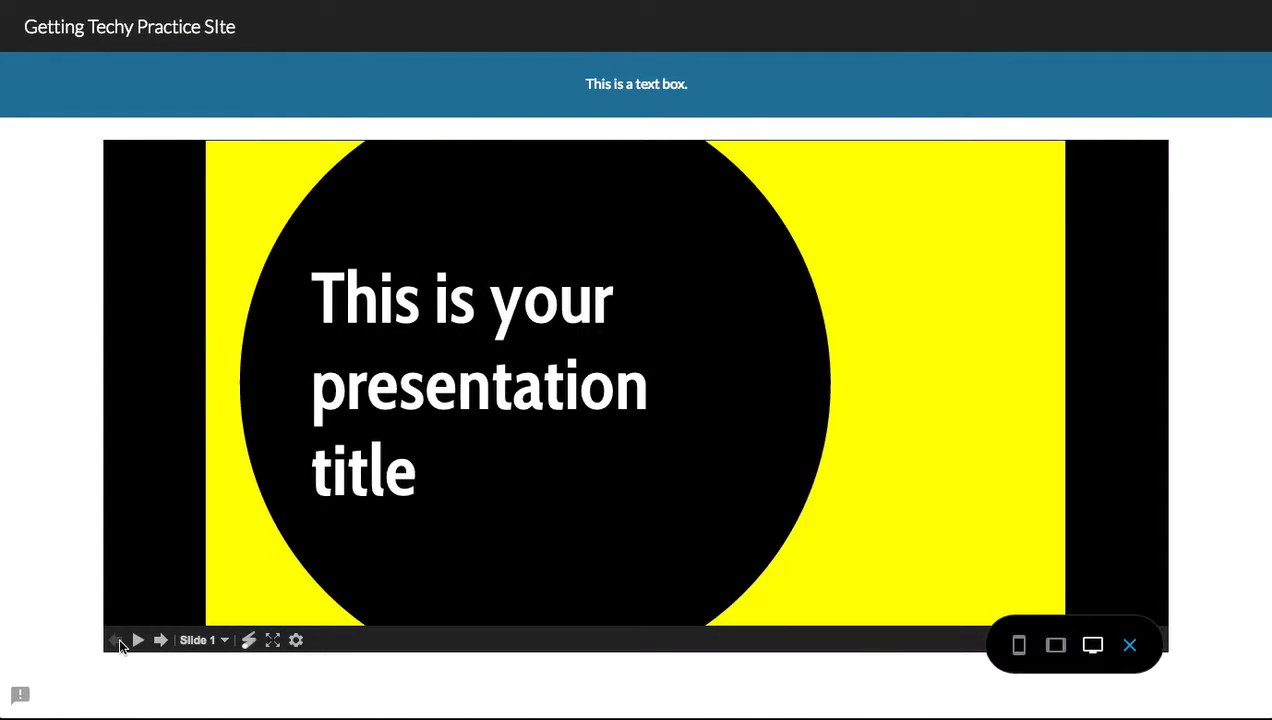
left_click(1018, 645)
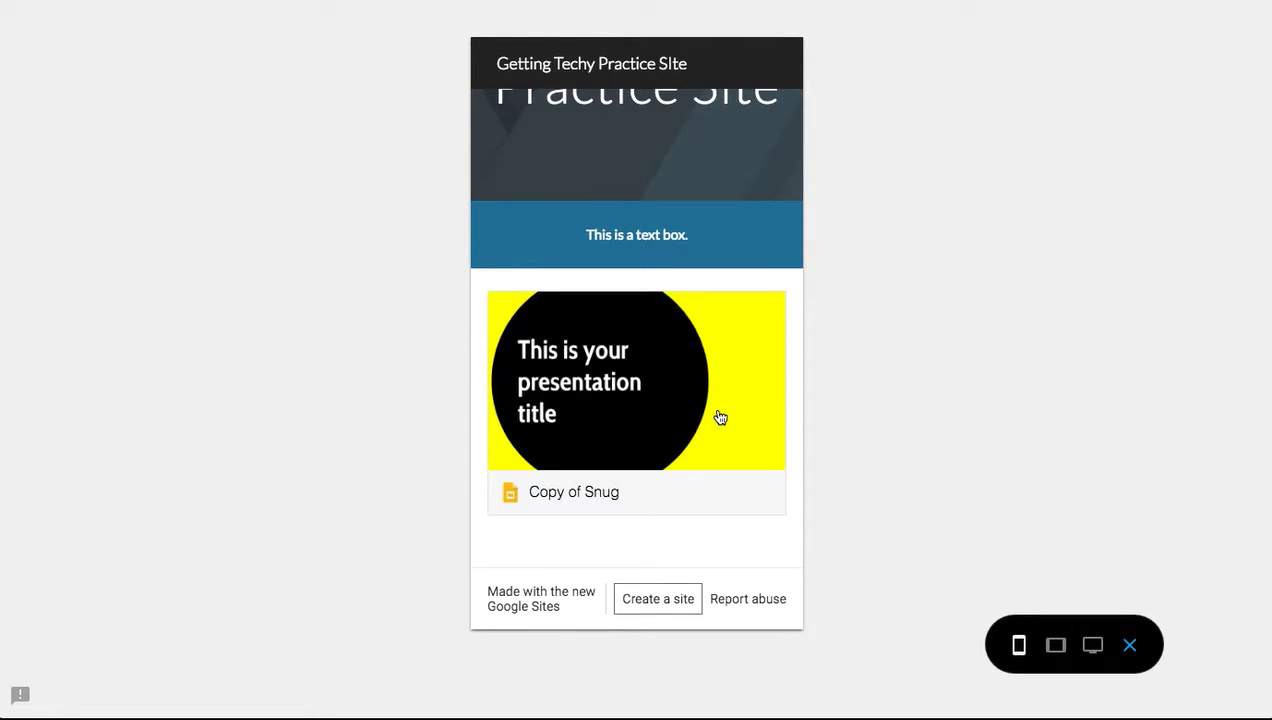
scroll(720, 417, "up", 2)
scroll(720, 417, "down", 2)
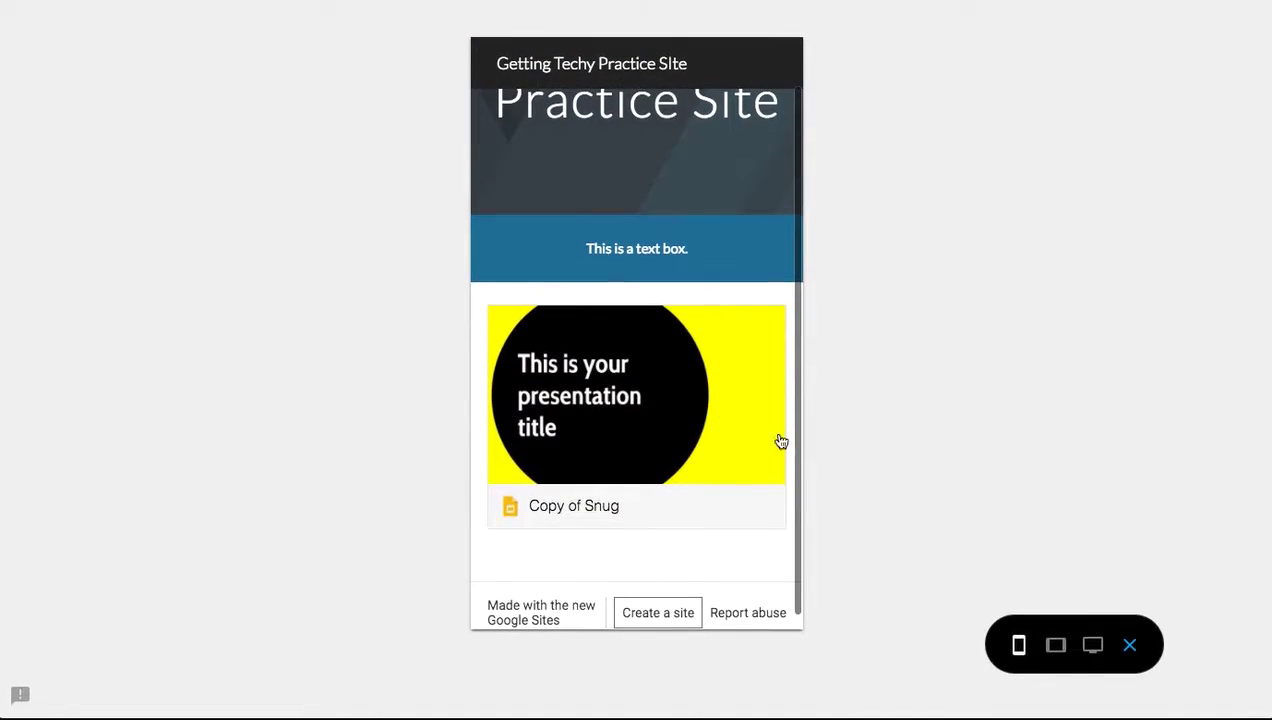
left_click(1056, 642)
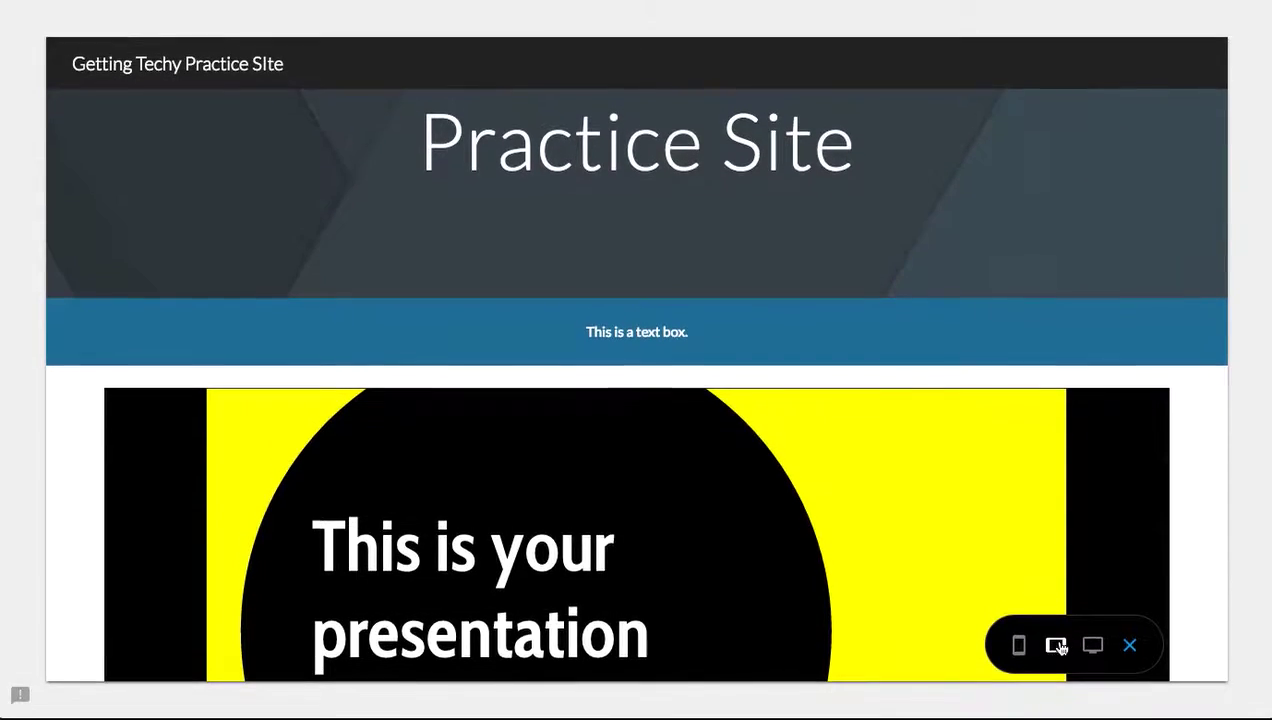
scroll(1068, 486, "down", 2)
scroll(1068, 486, "down", 3)
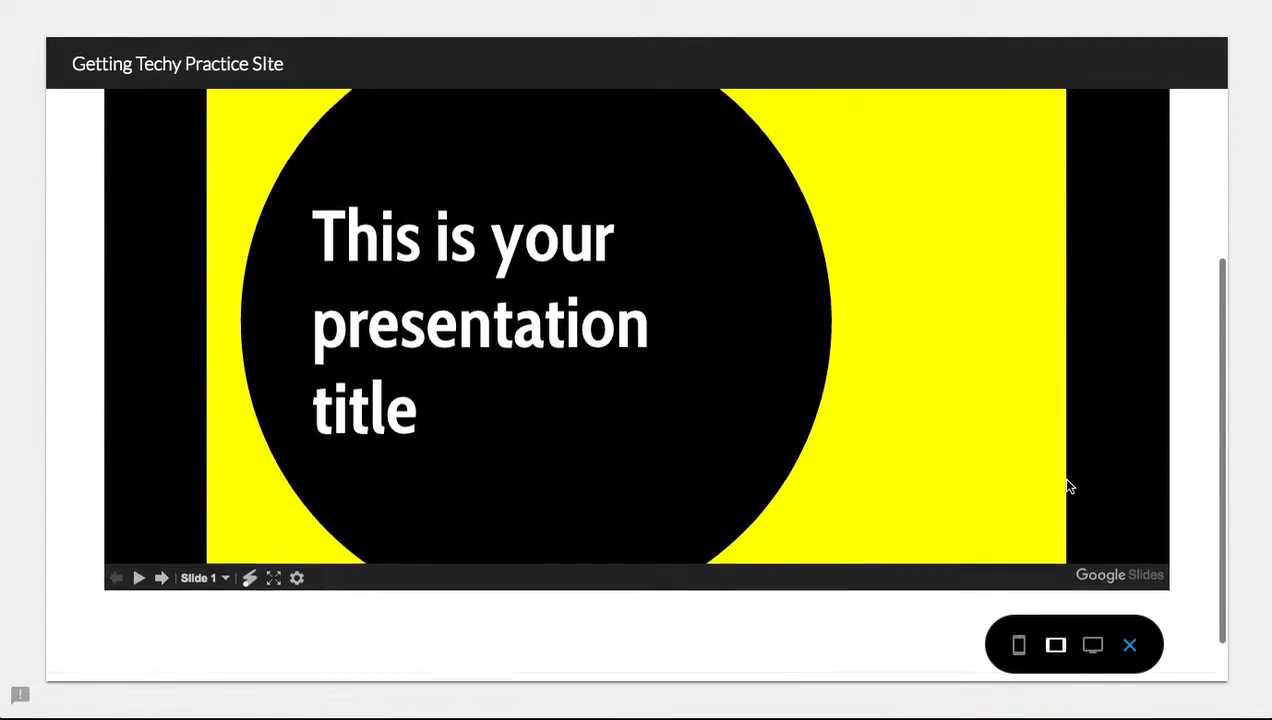
left_click(1129, 643)
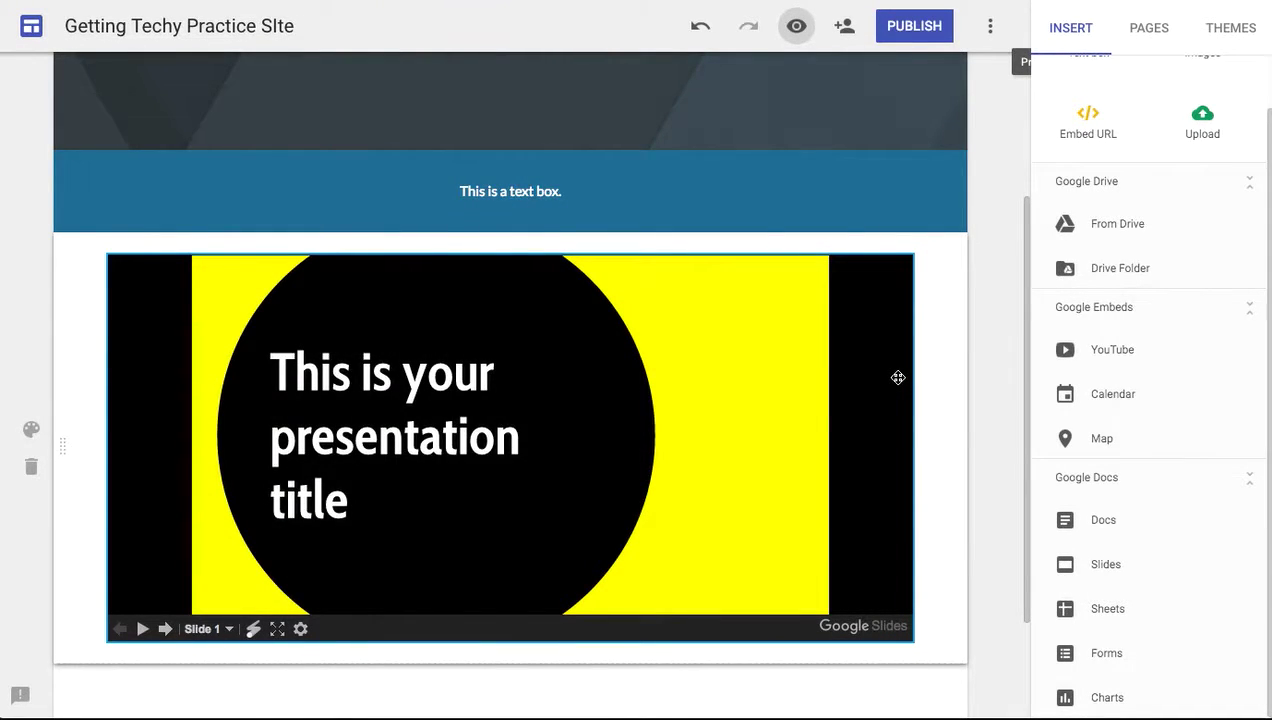
Create a new page named 'Page 2' under Home.
left_click(1153, 30)
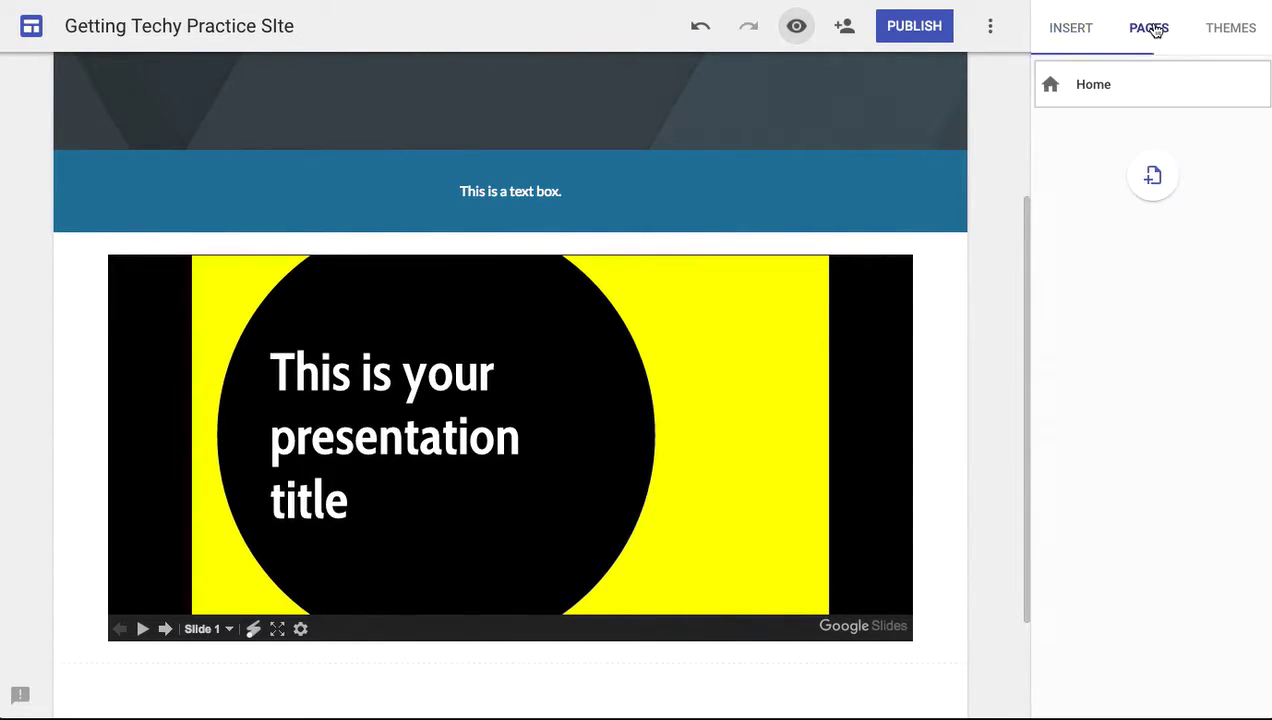
left_click(1151, 178)
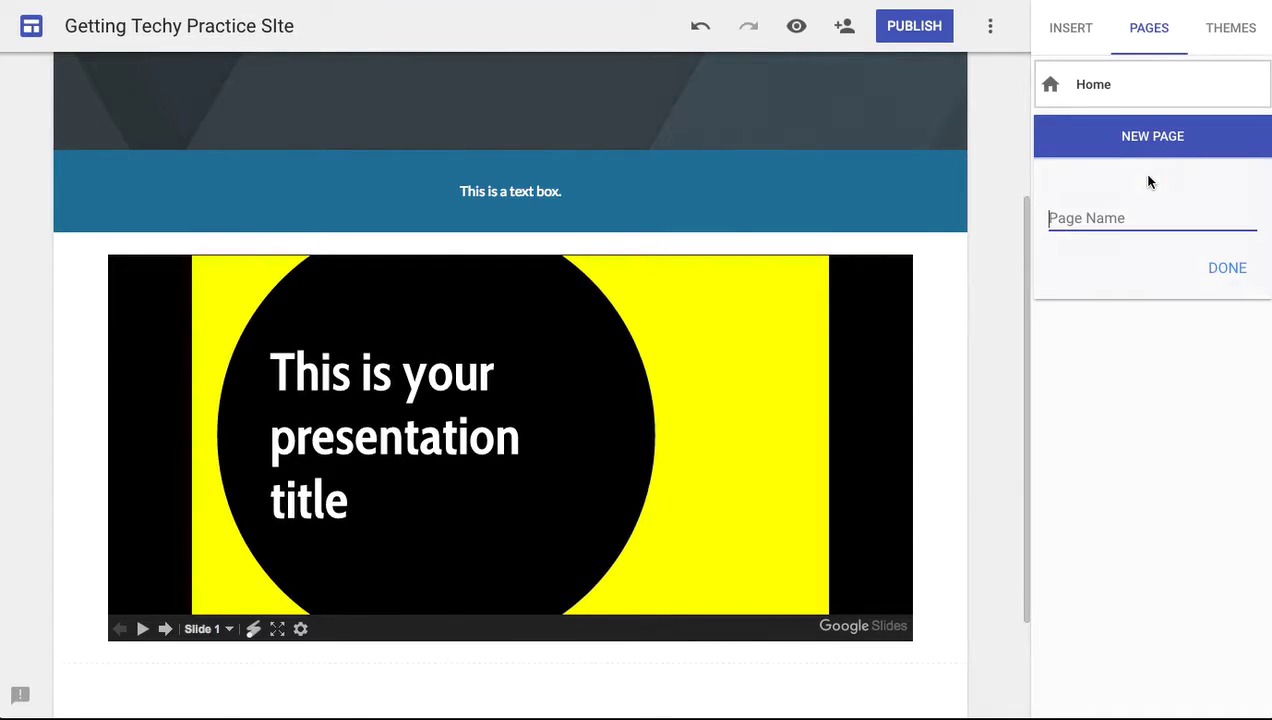
type("Page 2")
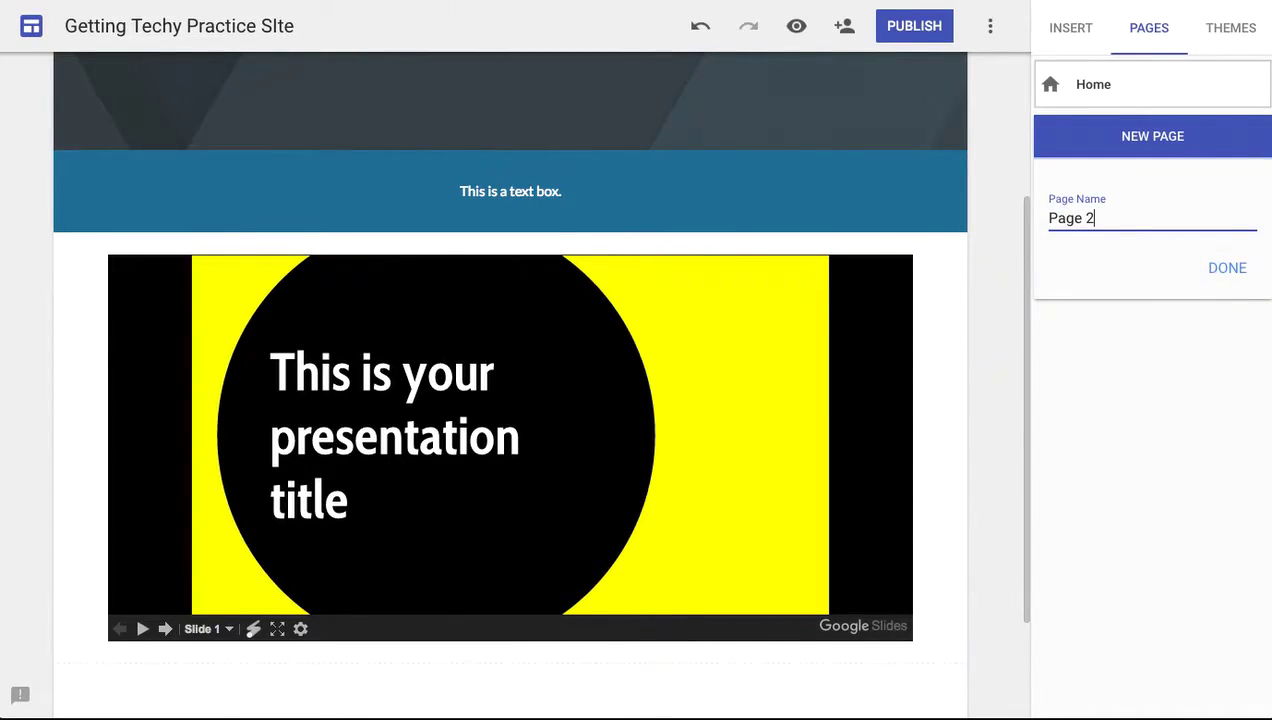
key("Return")
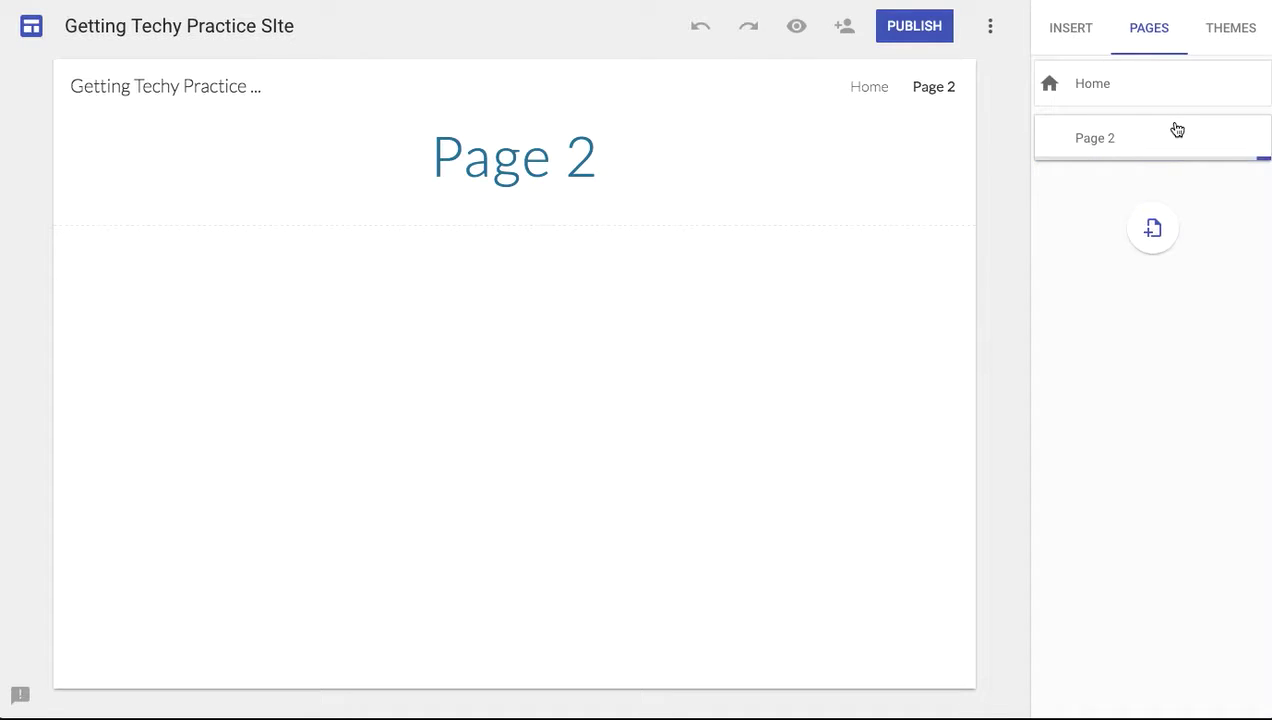
Switch the site to the Level theme, then return to the Home page.
left_click(1241, 33)
scroll(1164, 329, "down", 1)
left_click(1149, 563)
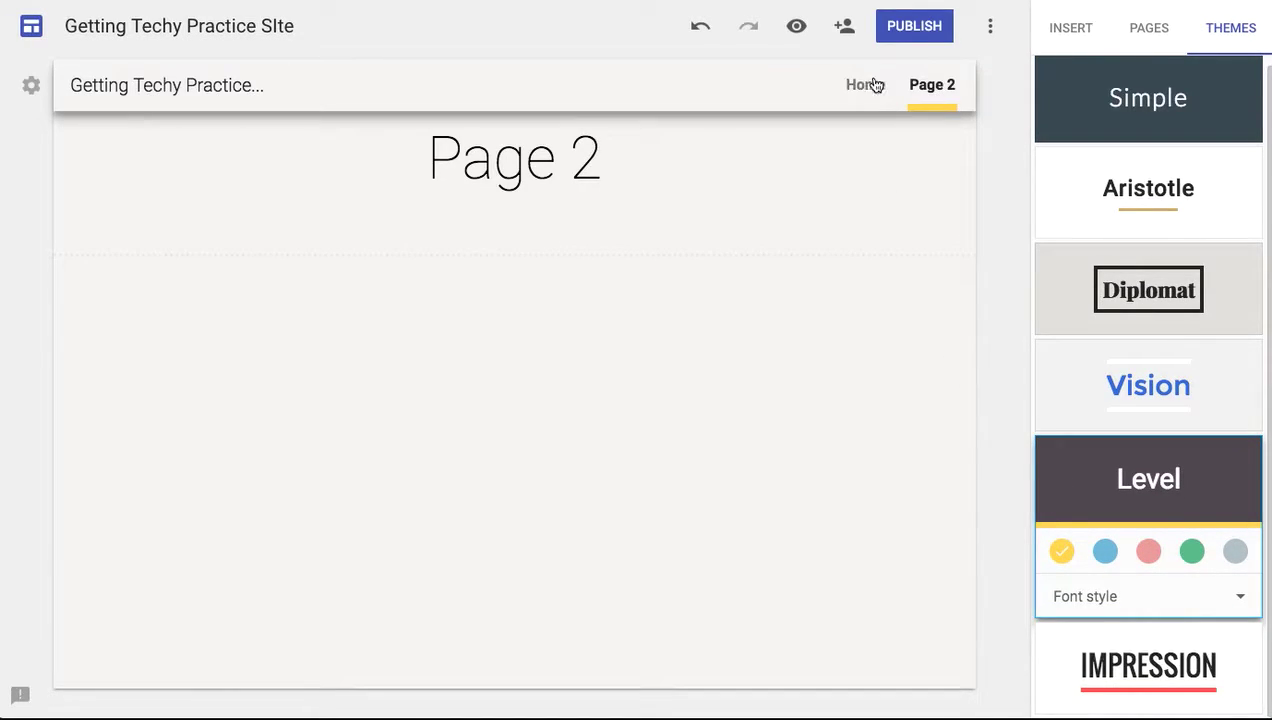
mouse_move(869, 87)
left_click(869, 87)
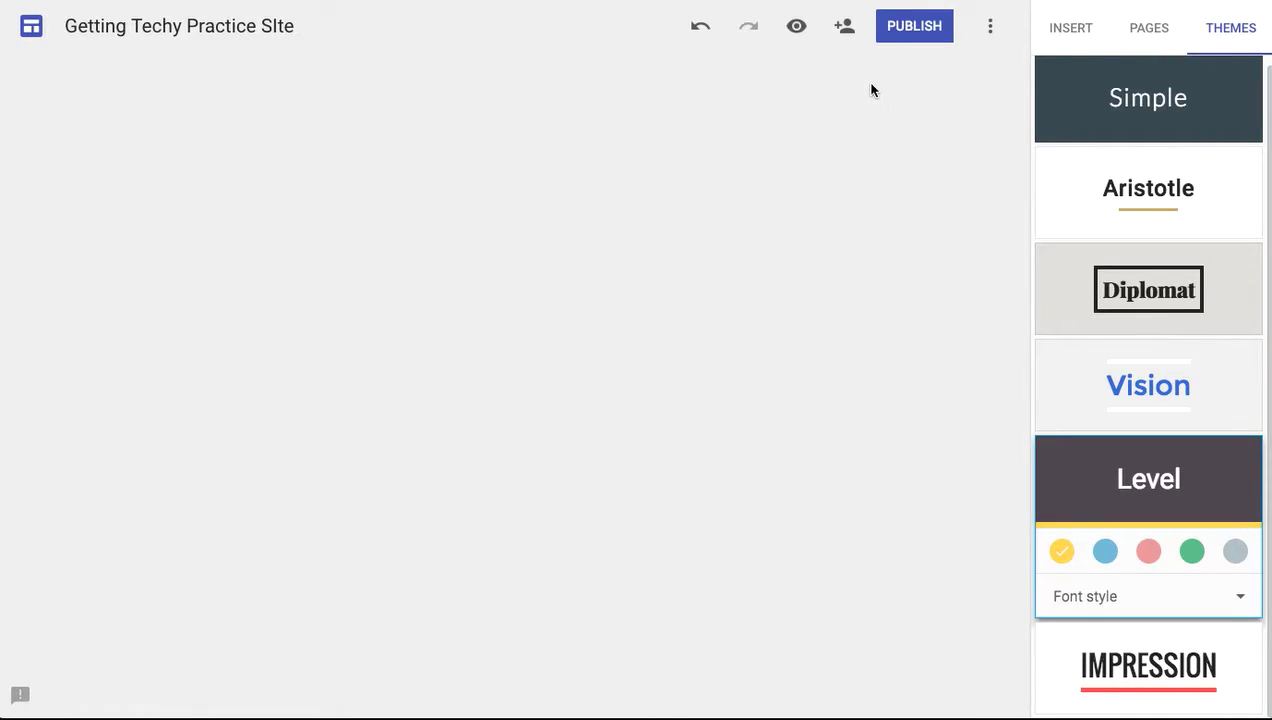